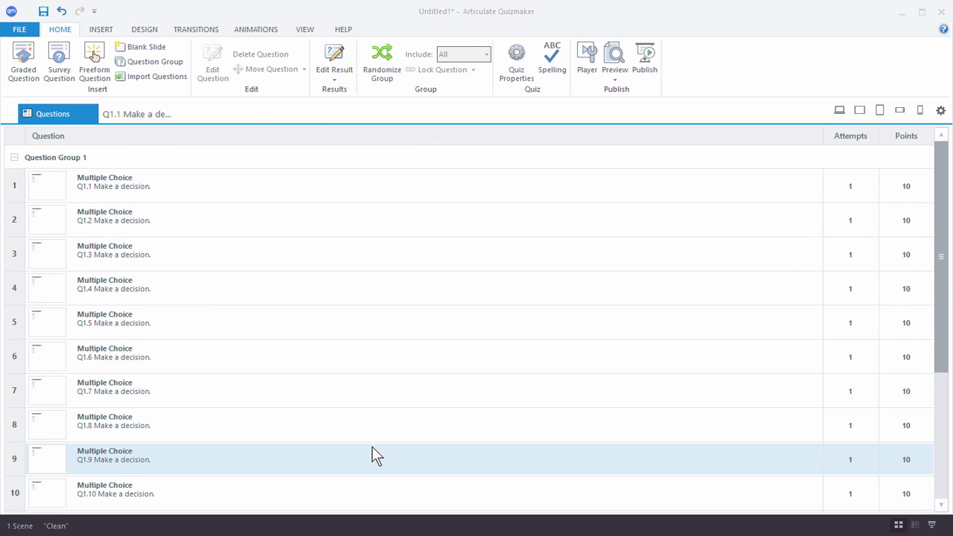
View the quiz's title, passing score and time limit settings, leaving them as they are.
click(515, 61)
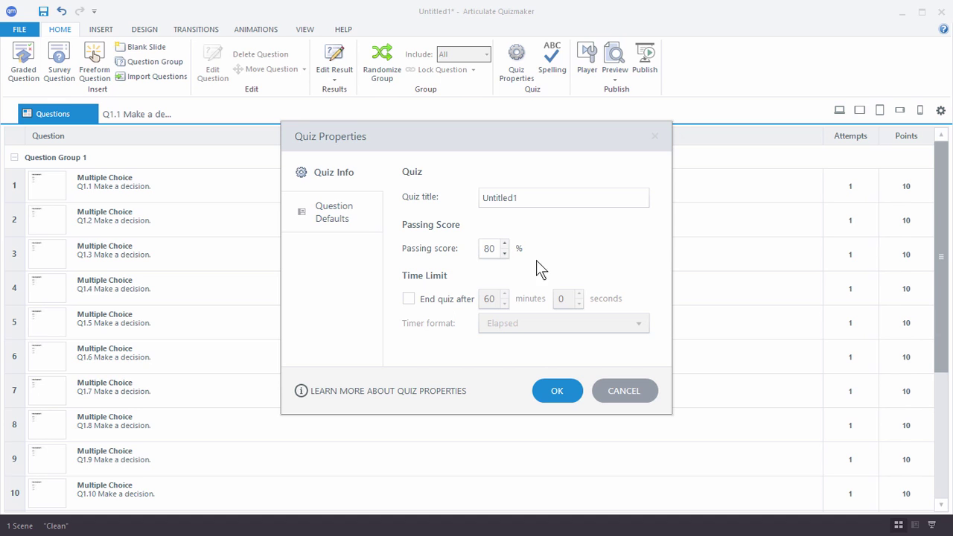
click(626, 391)
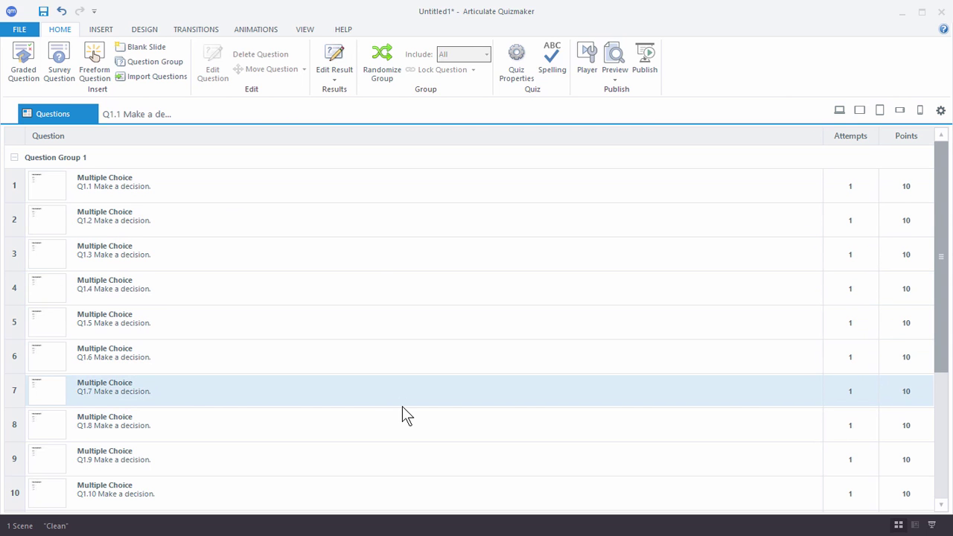
Open the result slide for editing and inspect its title, score, result text, checkmark and Review Quiz button objects.
click(337, 58)
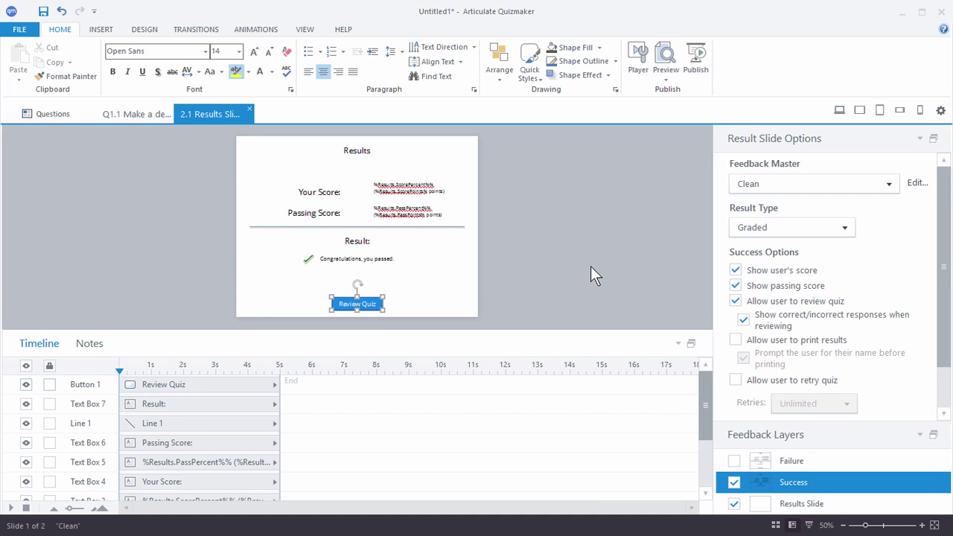
click(349, 147)
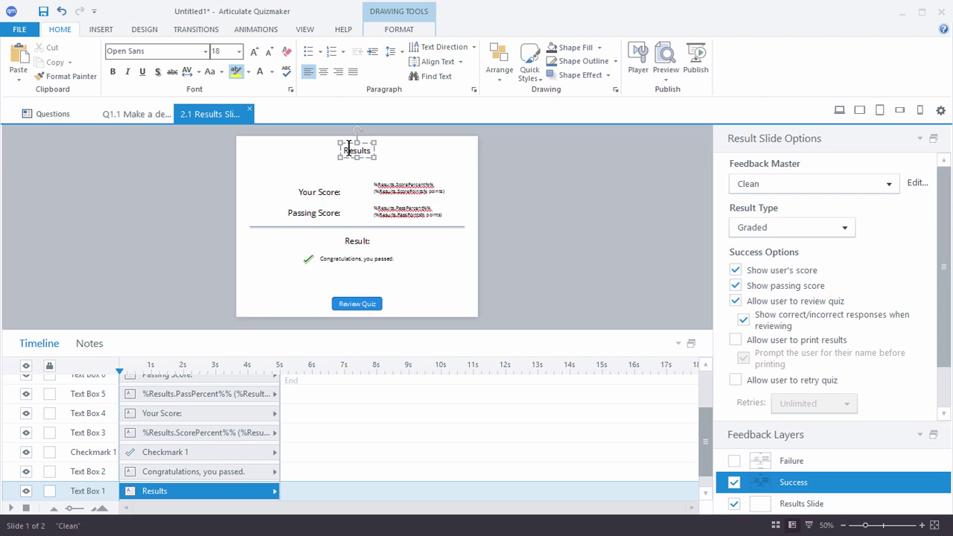
click(337, 190)
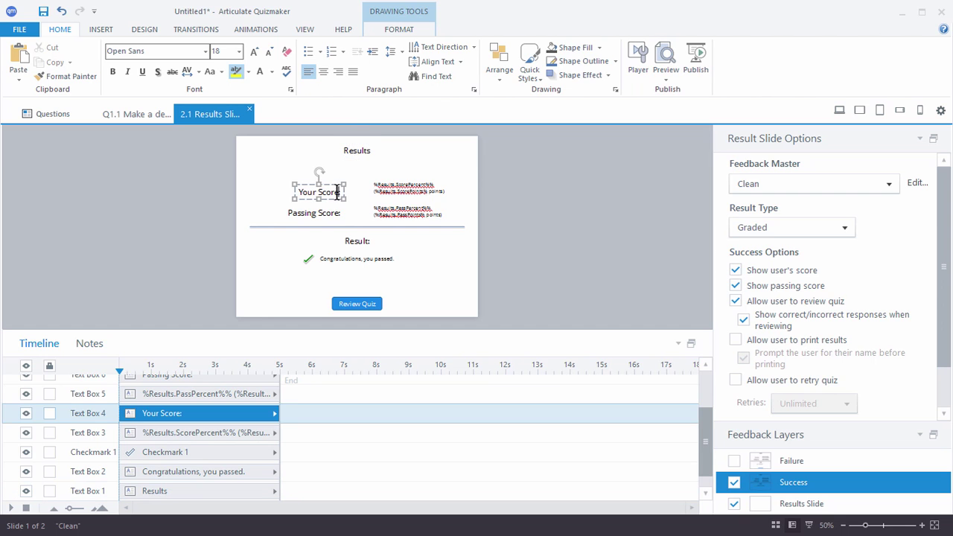
click(385, 183)
click(357, 244)
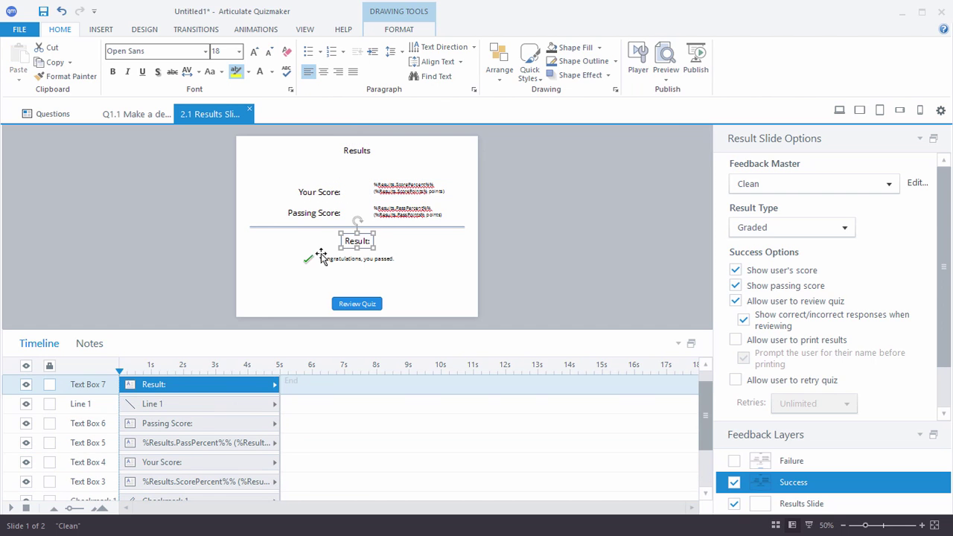
click(310, 260)
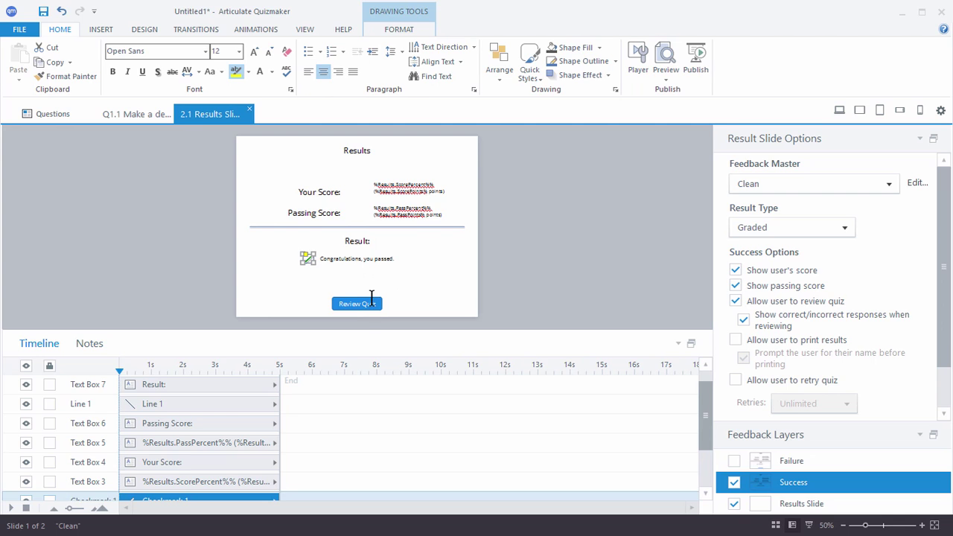
click(372, 301)
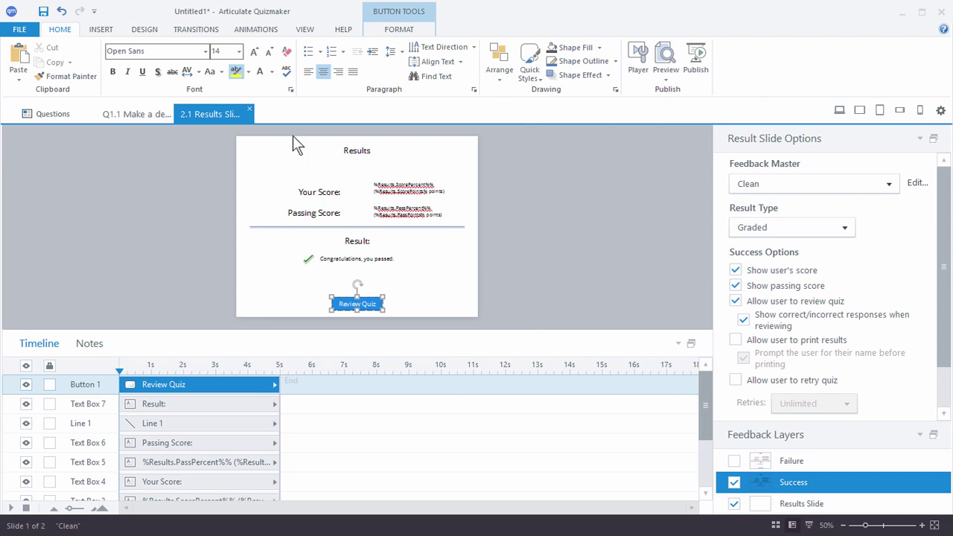
click(96, 29)
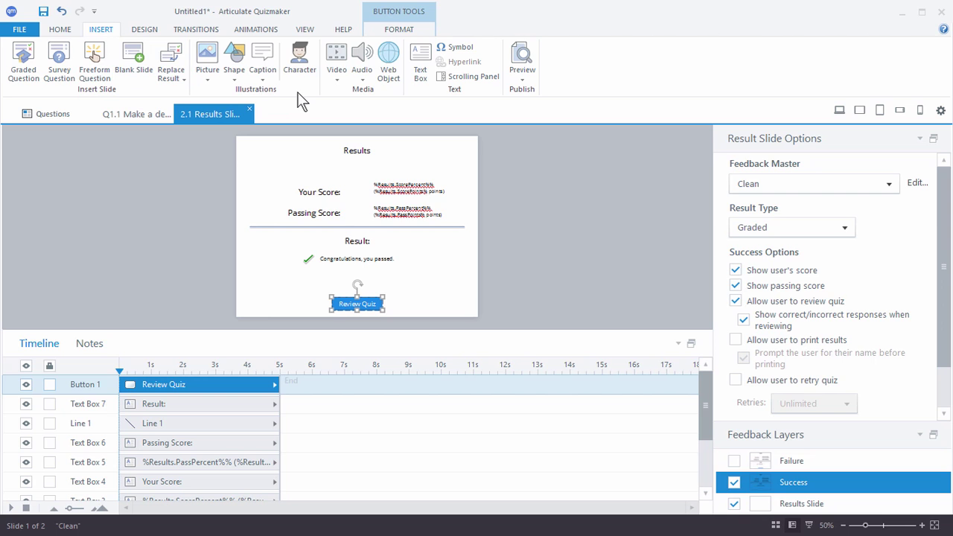
click(153, 32)
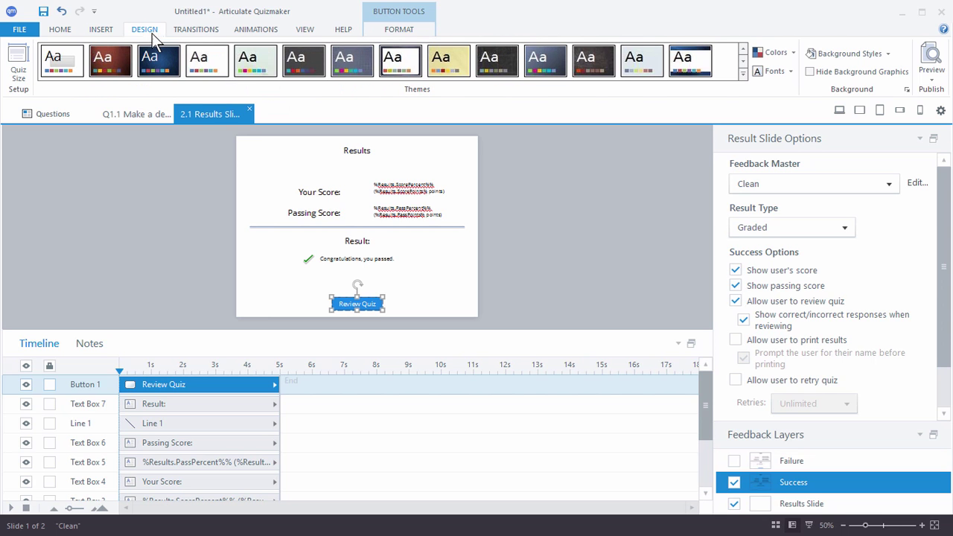
click(268, 33)
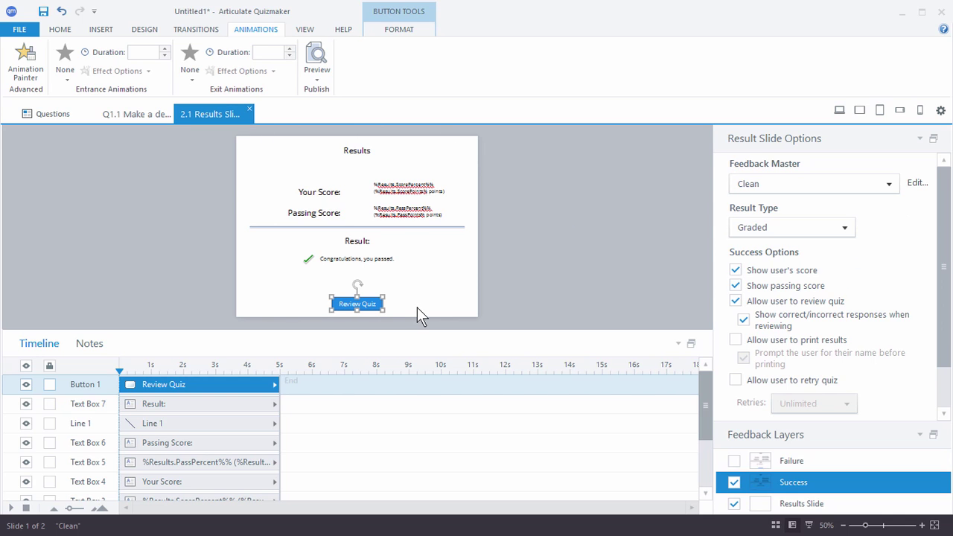
Draw a small square in the lower-left corner of the feedback master's Blank layout and return to the result slide.
click(915, 185)
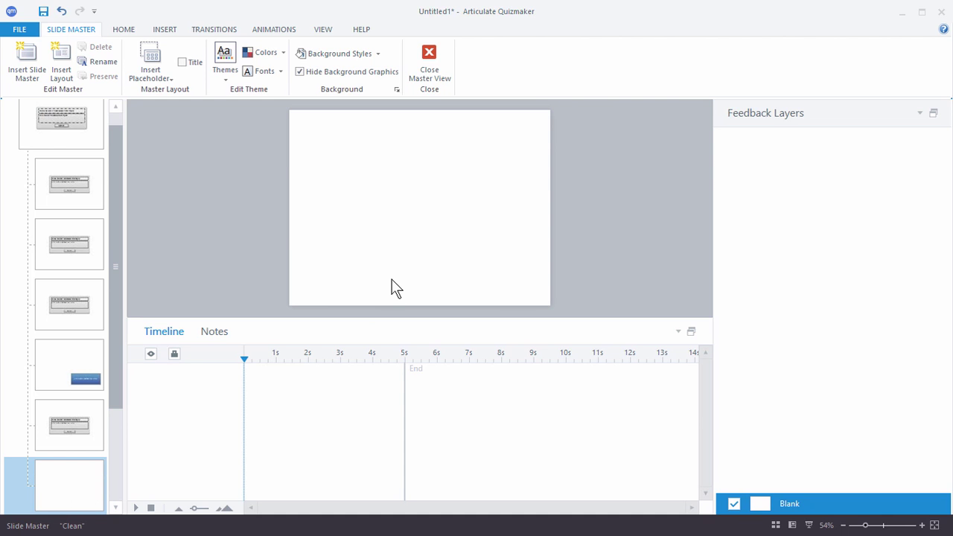
click(164, 29)
click(46, 68)
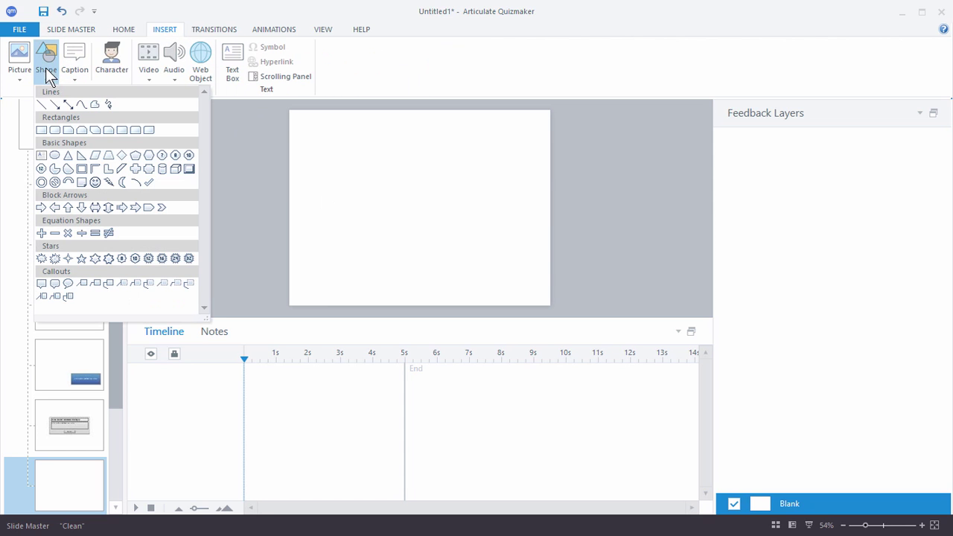
click(39, 129)
mouse_move(316, 266)
mouse_down()
mouse_move(353, 301)
mouse_move(321, 274)
mouse_up()
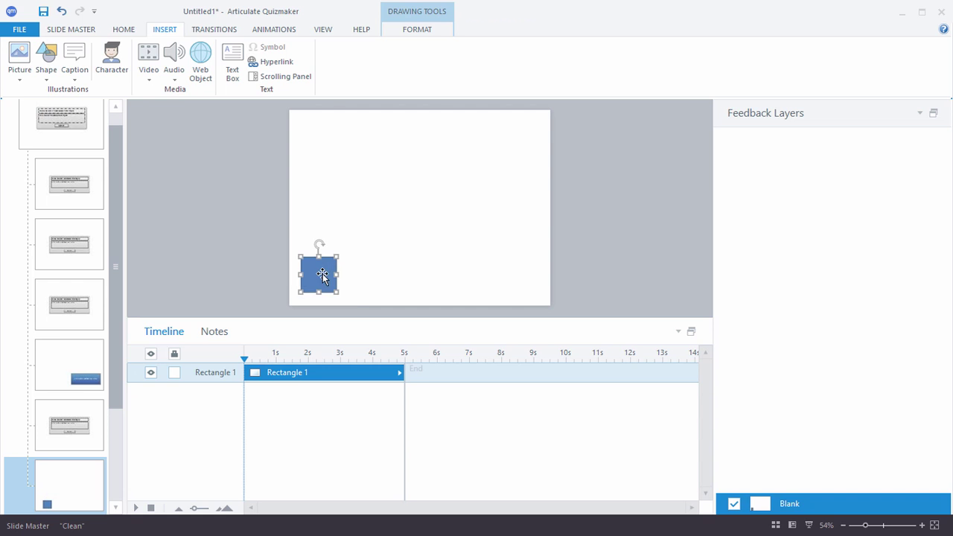
click(64, 32)
click(429, 68)
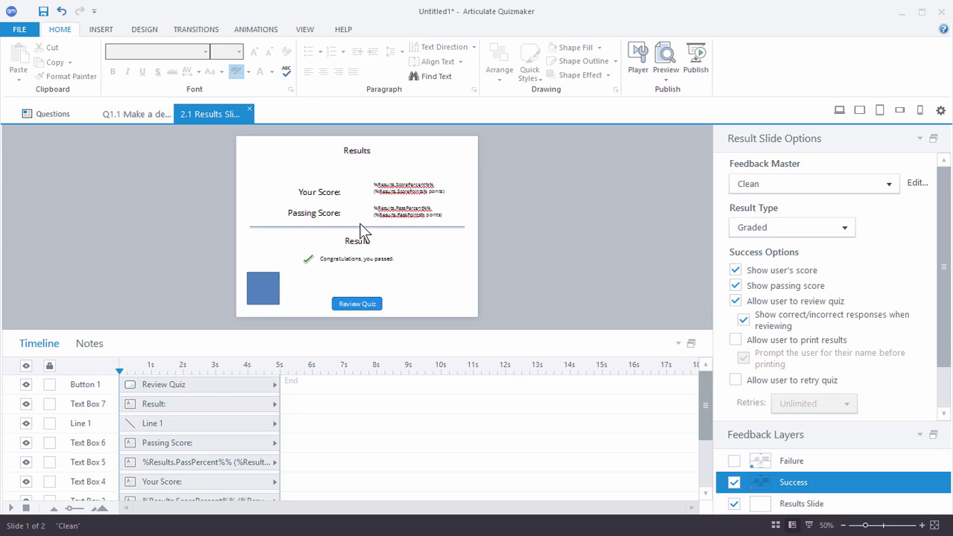
Delete the square from the feedback master's Blank layout and close the master view.
click(304, 32)
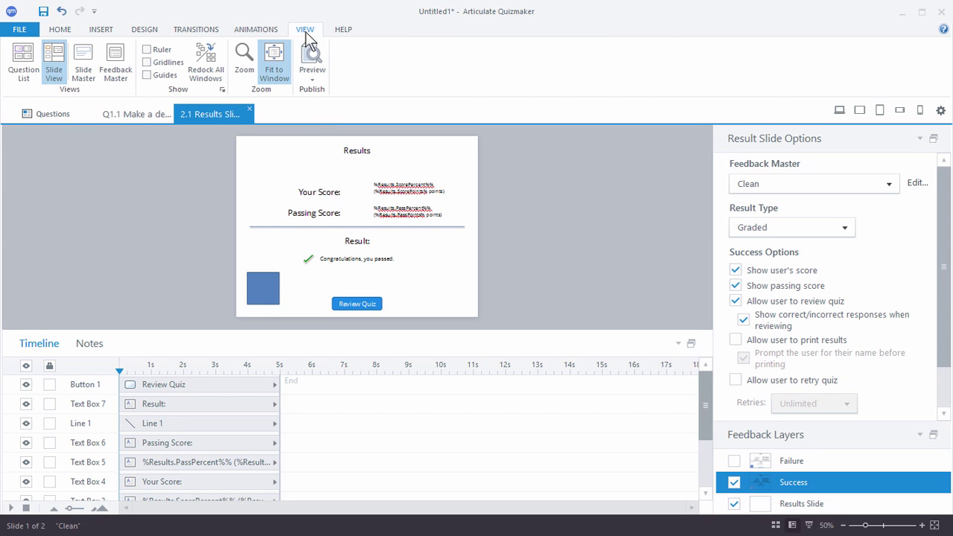
click(119, 67)
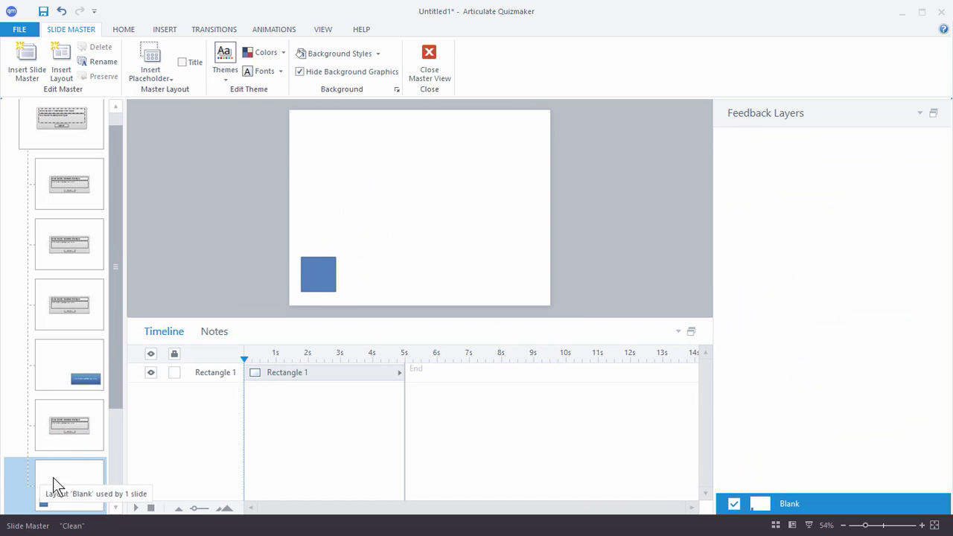
click(328, 282)
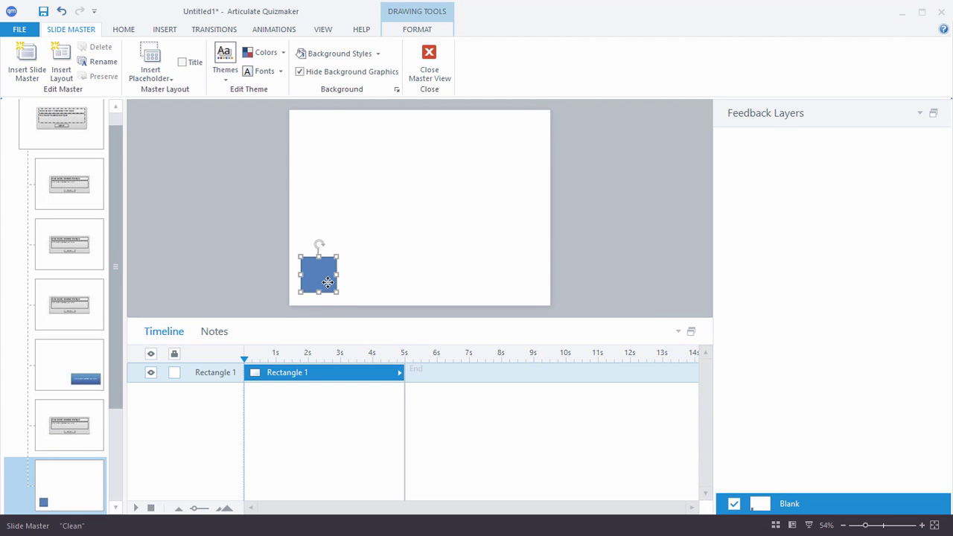
key(Delete)
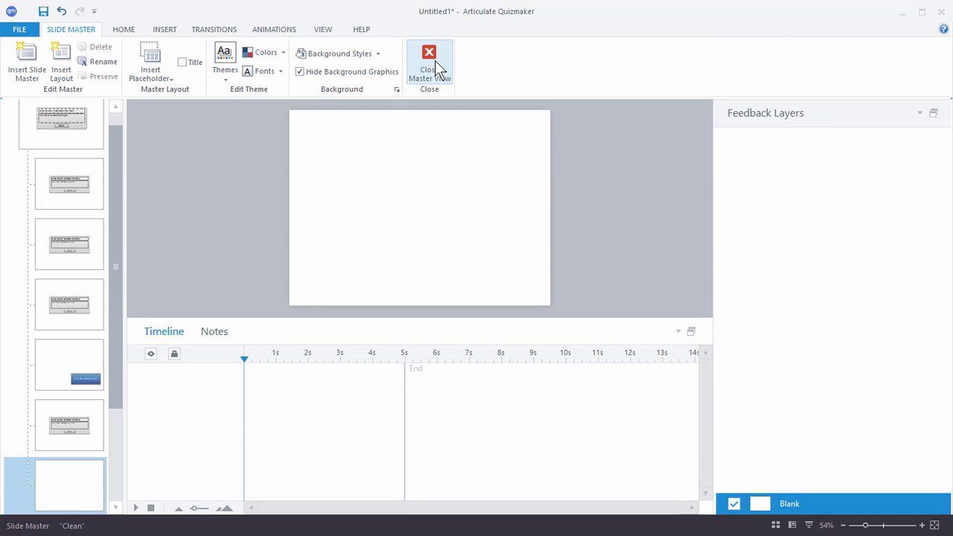
click(435, 61)
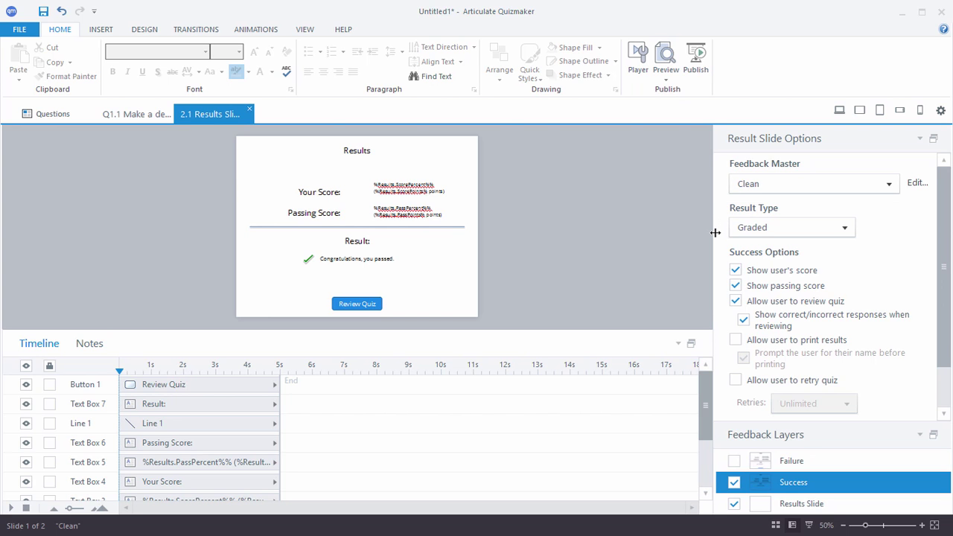
View the available result types, and turn the user's score display off and back on.
click(846, 228)
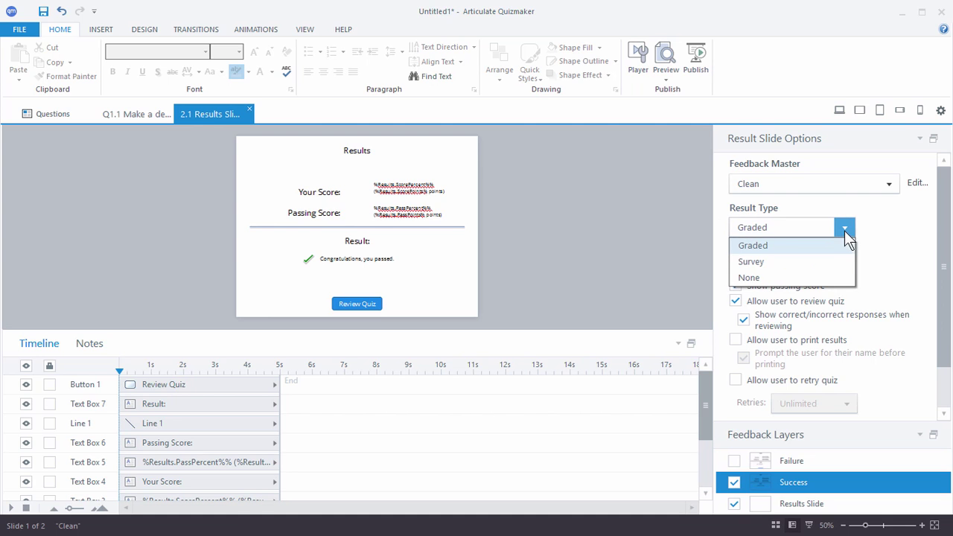
click(885, 228)
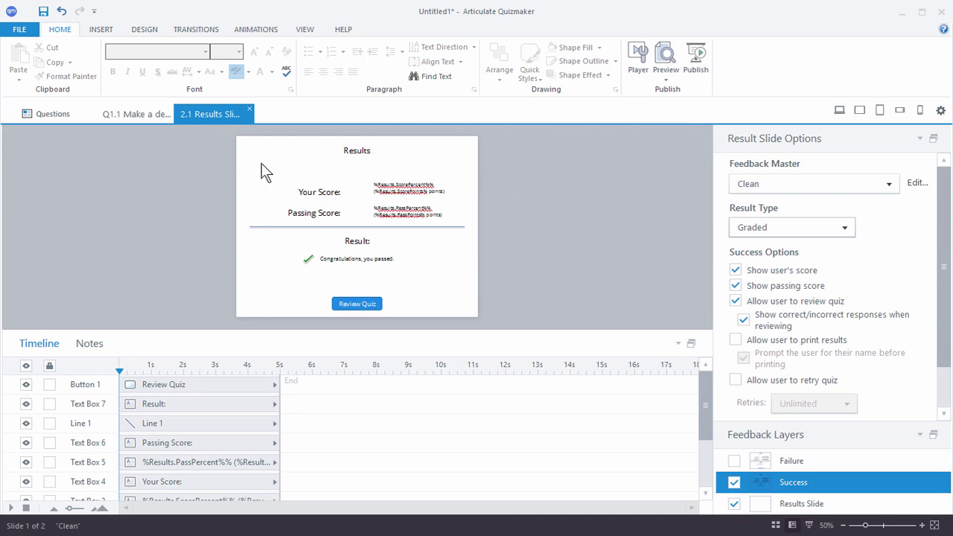
click(736, 271)
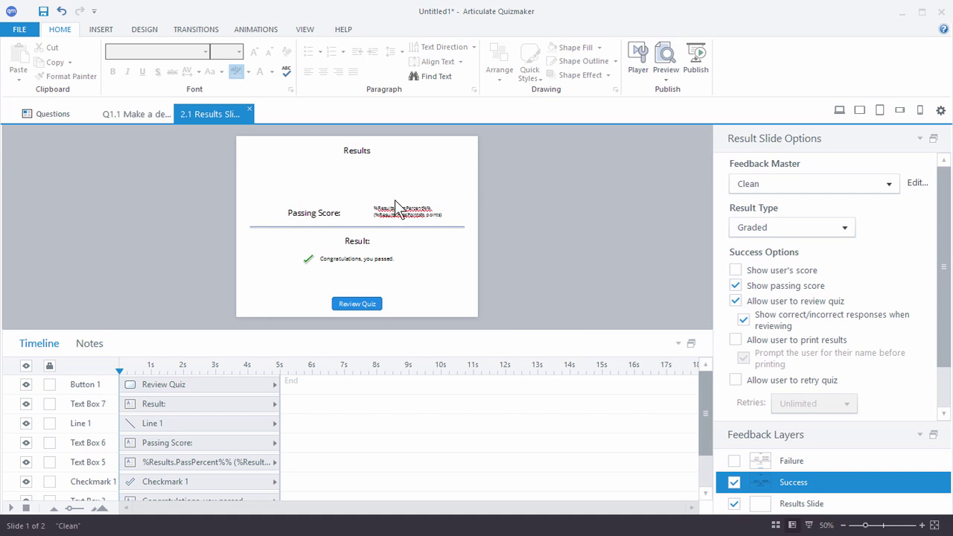
click(736, 271)
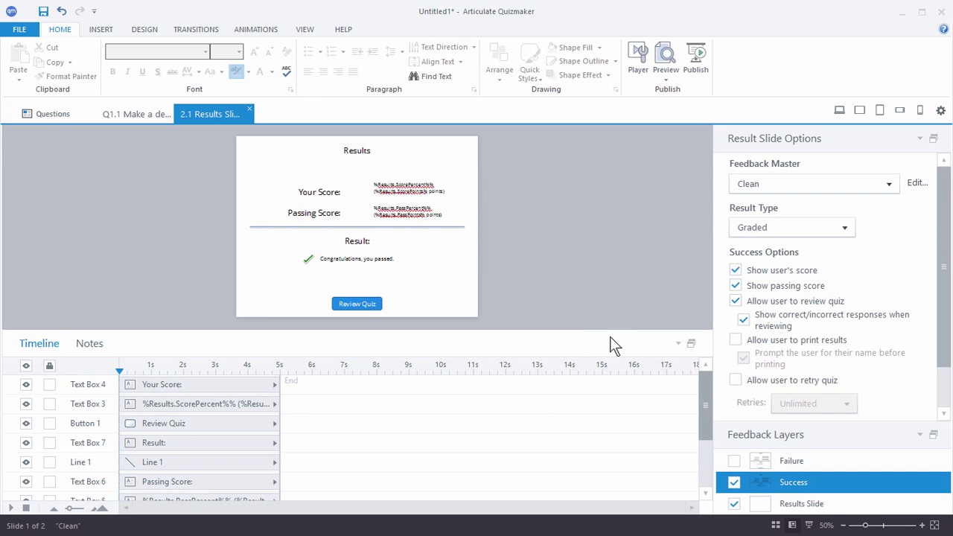
Fill the "Your Score:" text box with orange and color its text dark red.
click(320, 191)
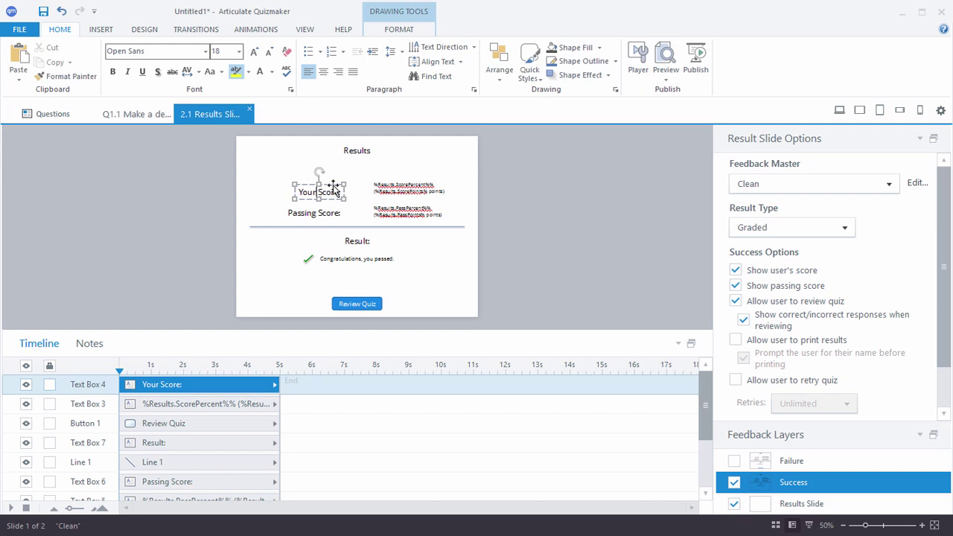
click(333, 184)
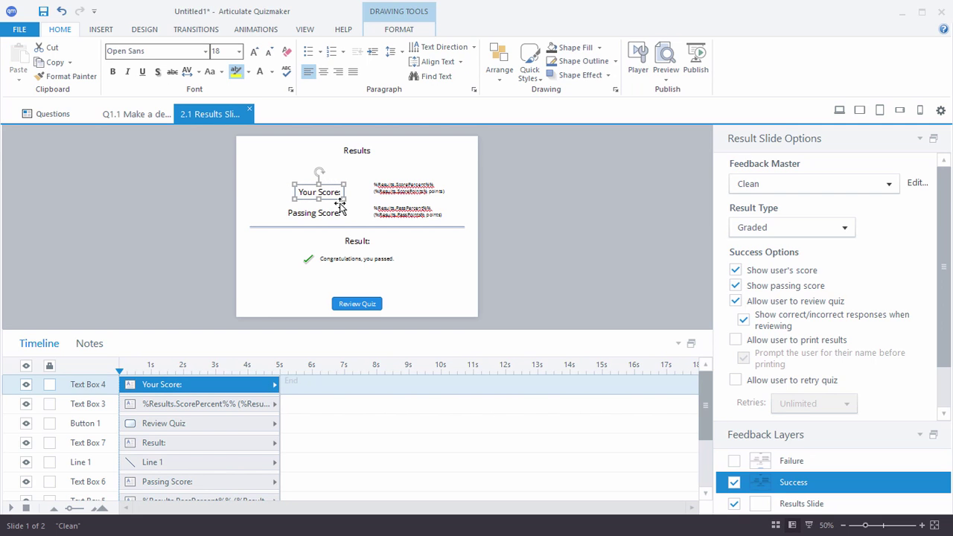
click(600, 48)
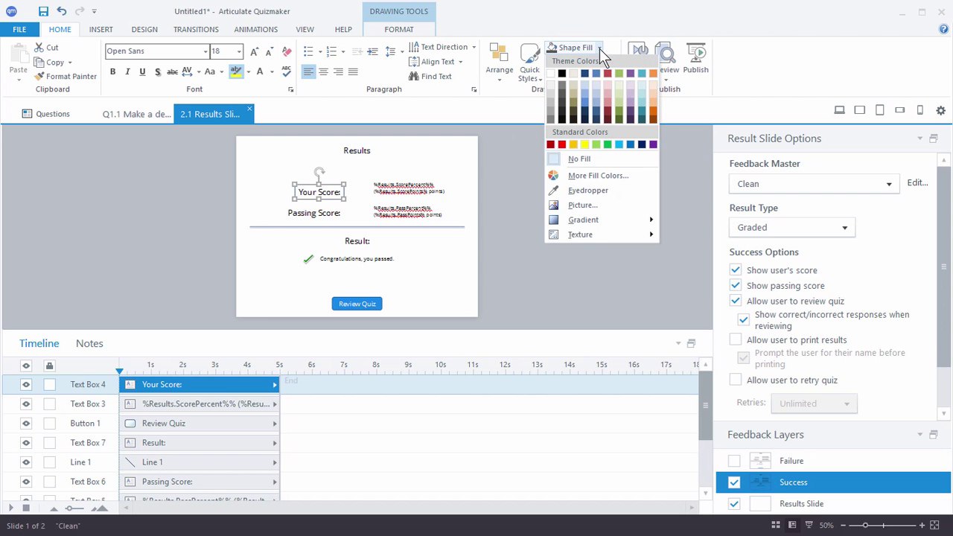
click(653, 73)
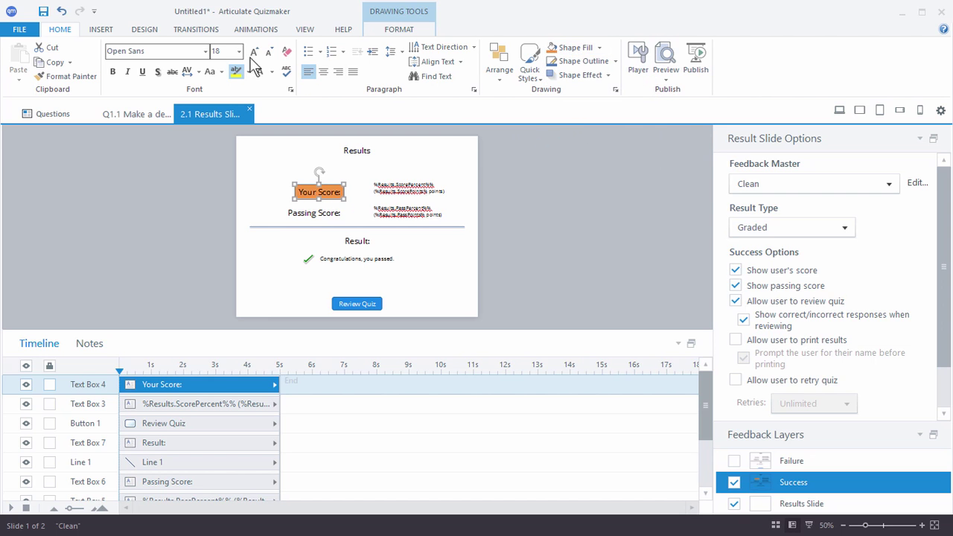
click(272, 72)
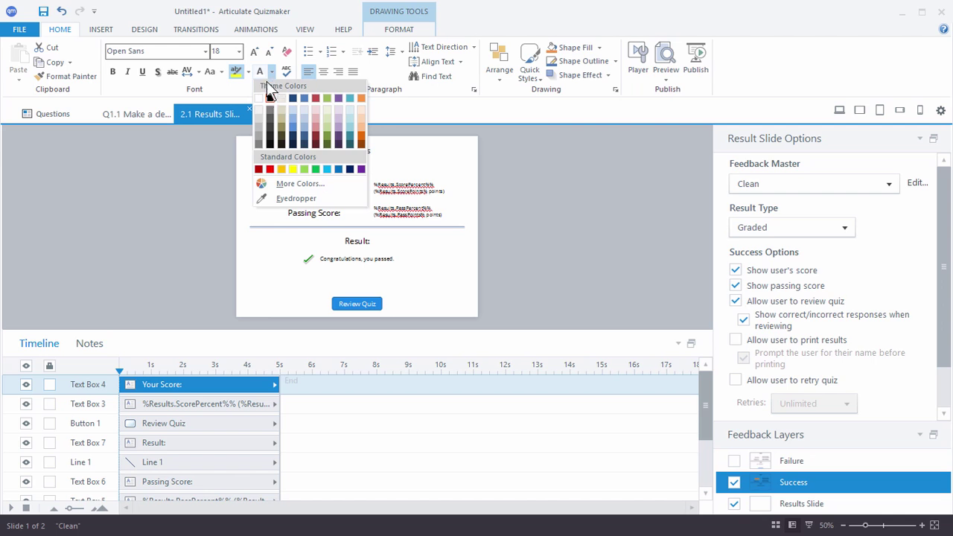
click(259, 169)
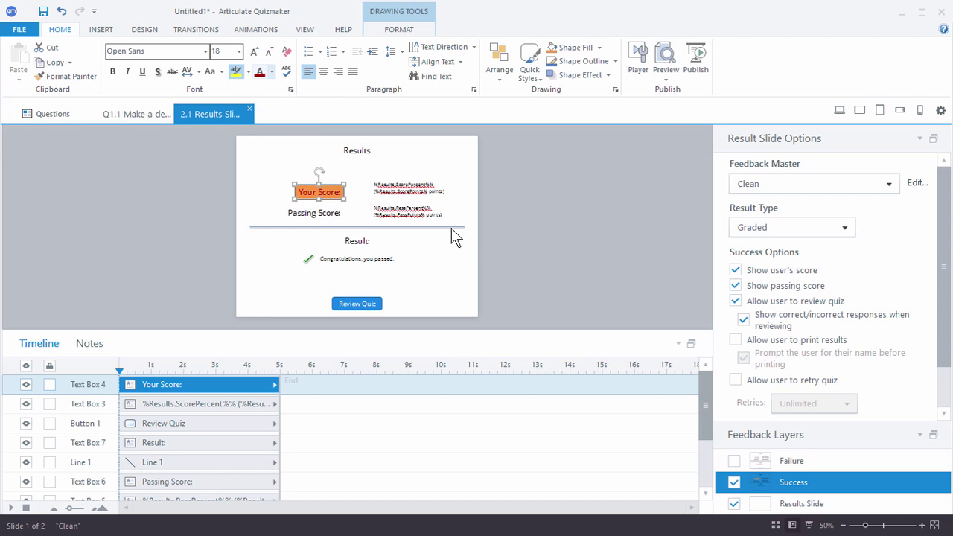
click(573, 242)
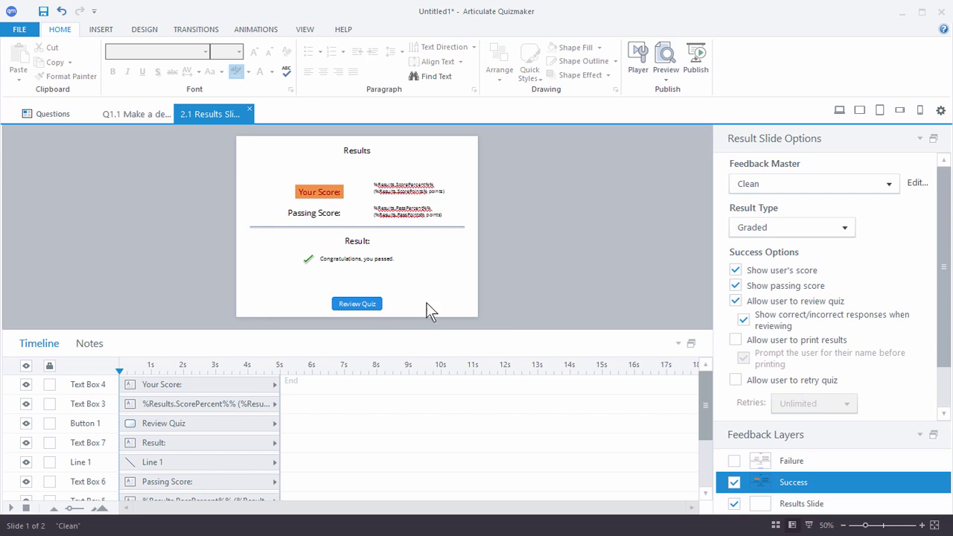
Hide the user's score and show it again to check how the formatted "Your Score:" label reappears.
click(736, 270)
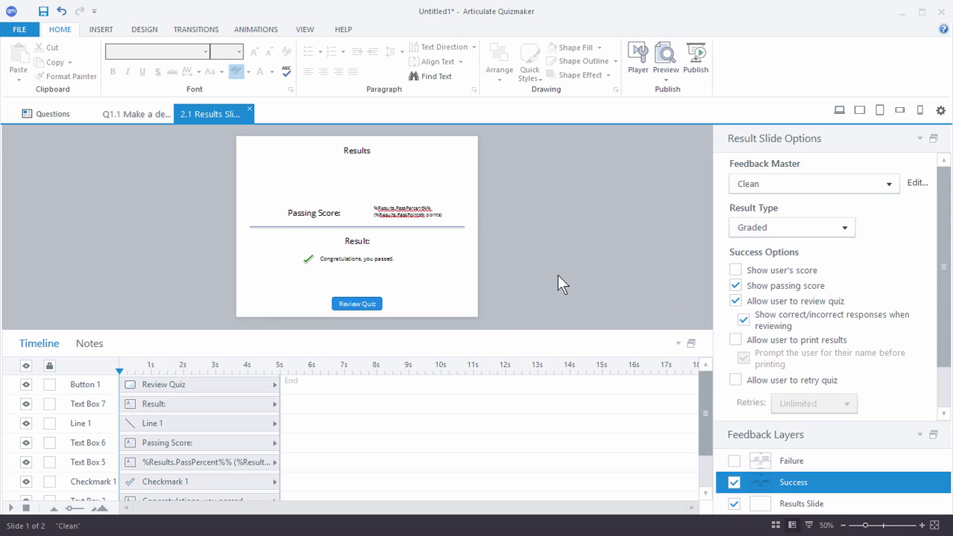
click(736, 270)
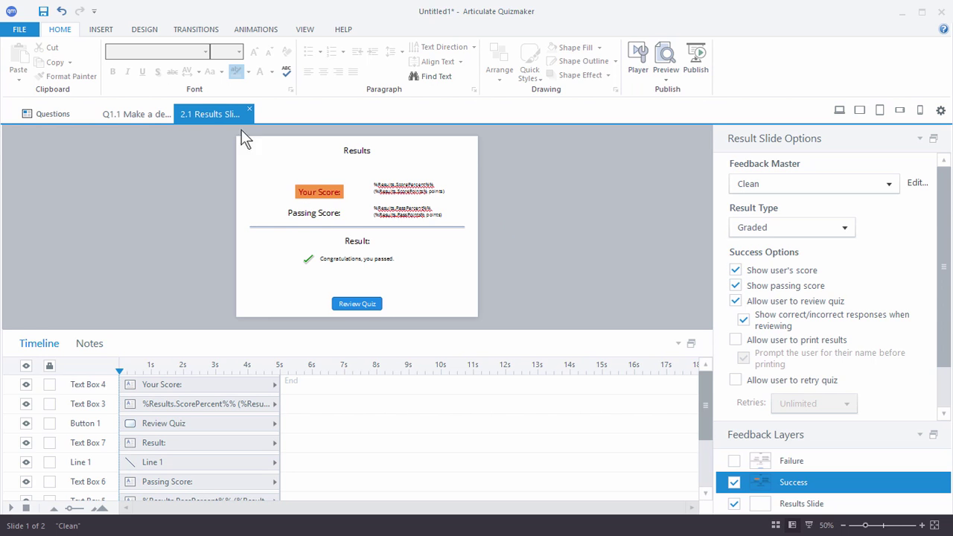
Undo the orange fill and dark red text color on the "Your Score:" label.
click(61, 11)
click(61, 11)
click(582, 198)
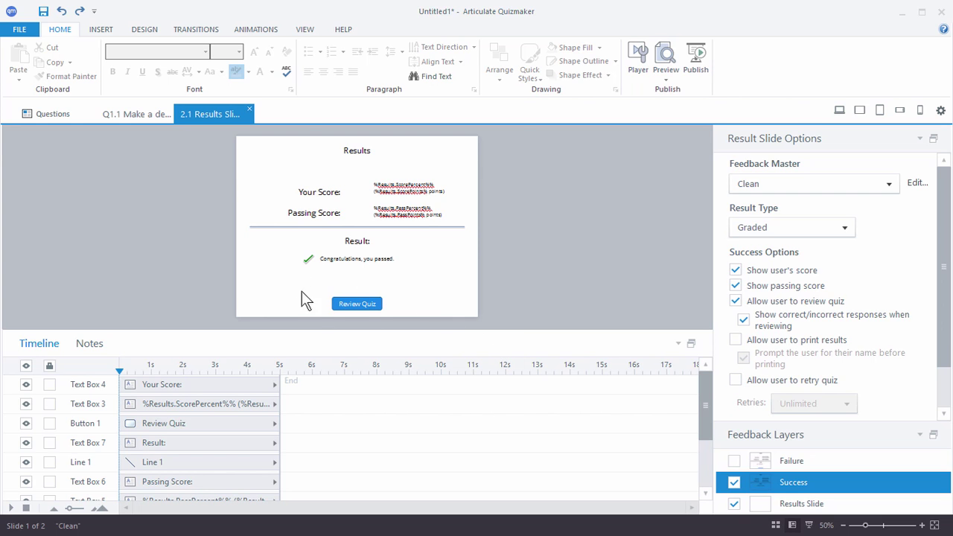
Allow users to retry the quiz from the result slide's Success layer.
click(735, 381)
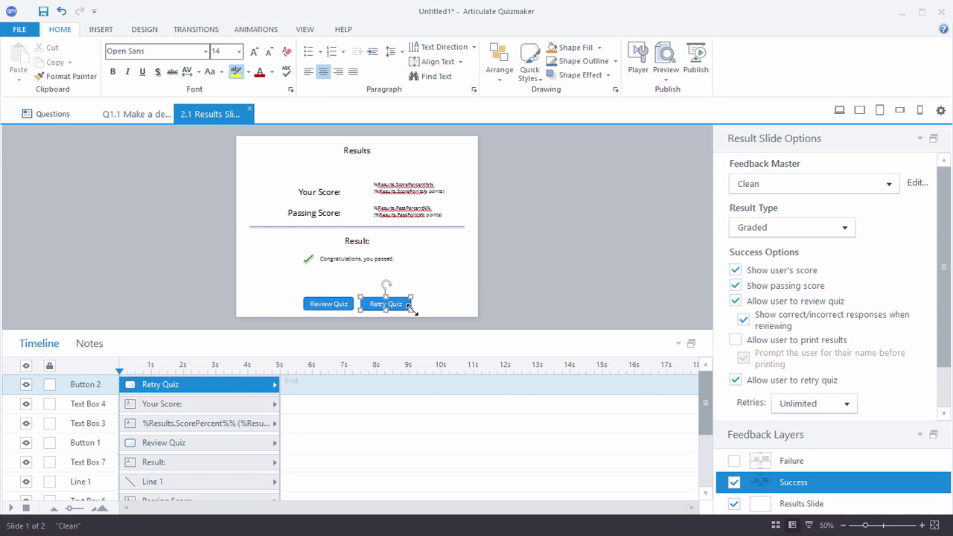
Check the available retry counts and disallow retrying the quiz on the Success layer.
click(851, 404)
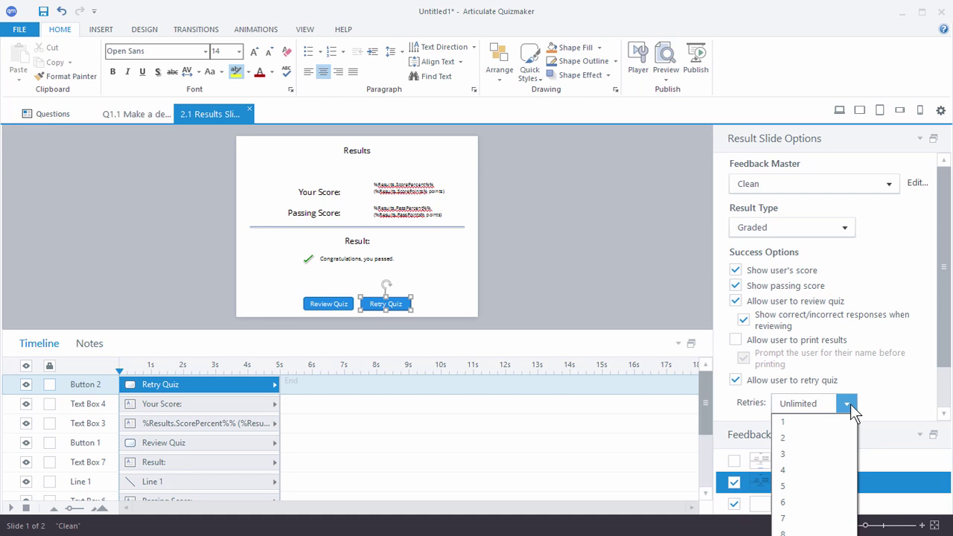
click(850, 404)
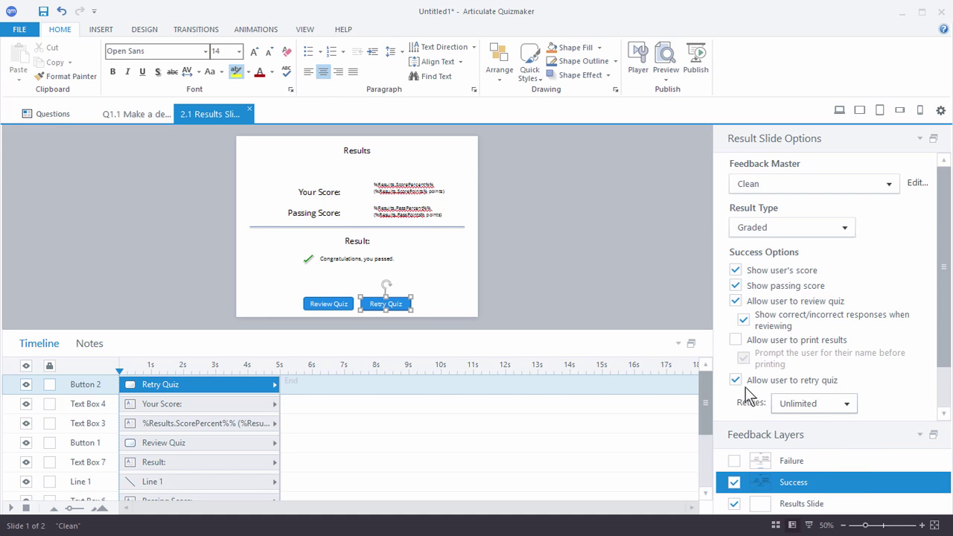
click(735, 380)
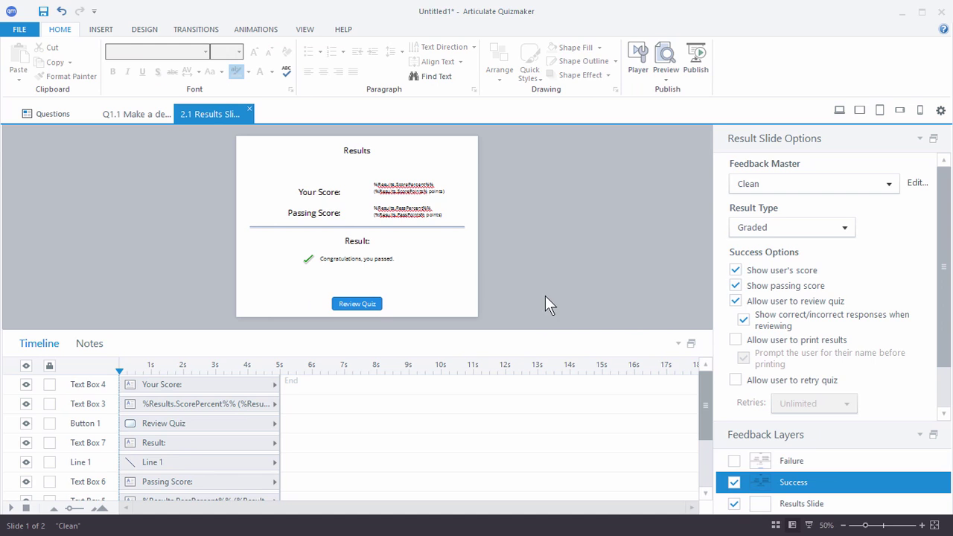
Try moving the Review Quiz button up and to the left, and undo the move.
drag(380, 299, 327, 290)
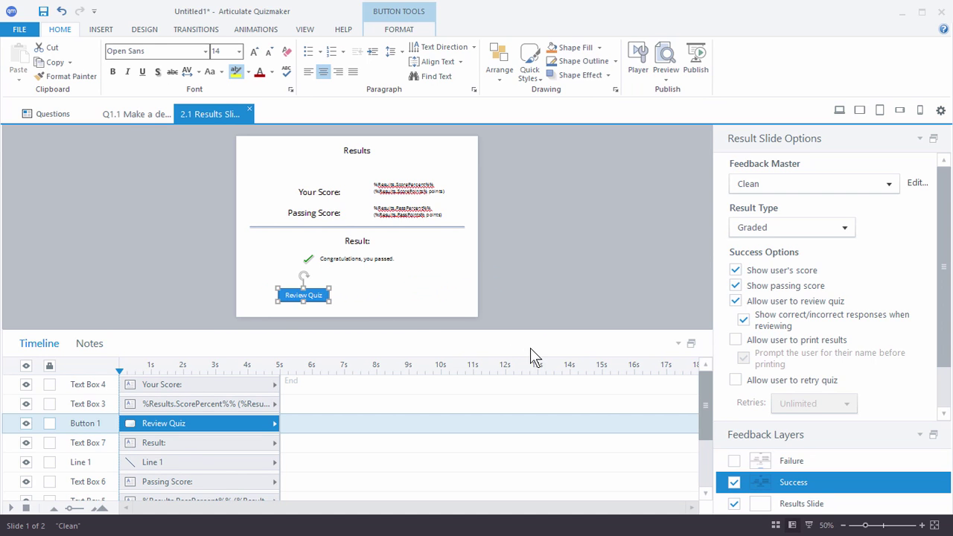
click(61, 12)
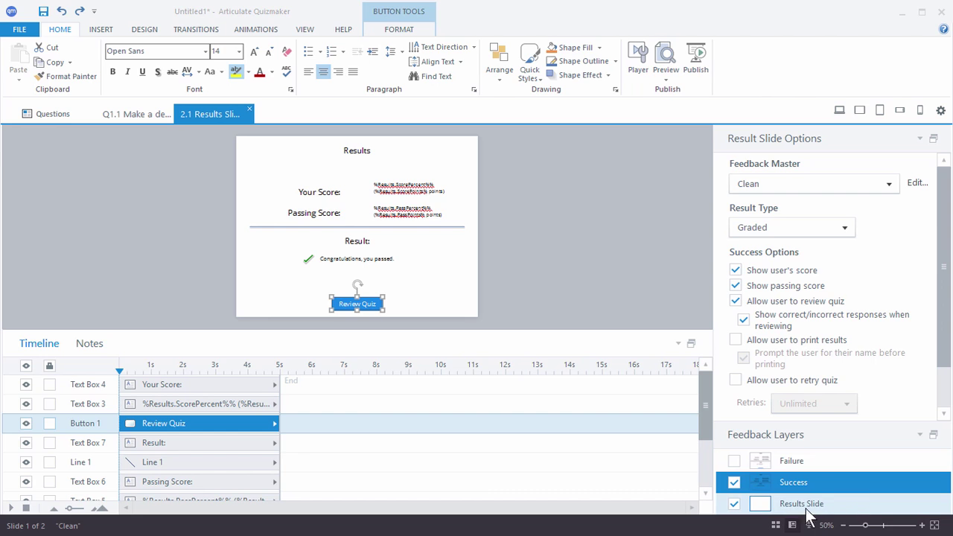
Compare the contents of the Results Slide base layer with the Success and Failure feedback layers.
click(840, 507)
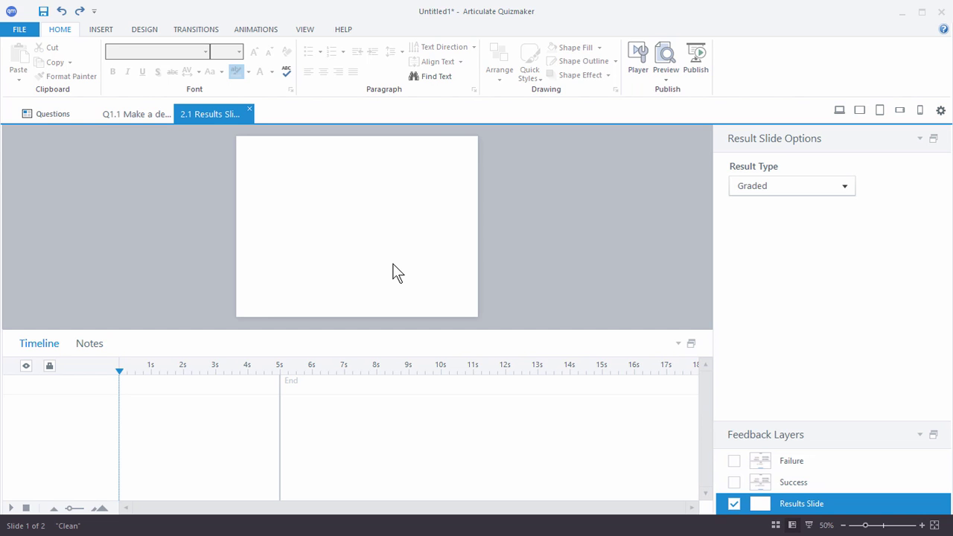
click(785, 481)
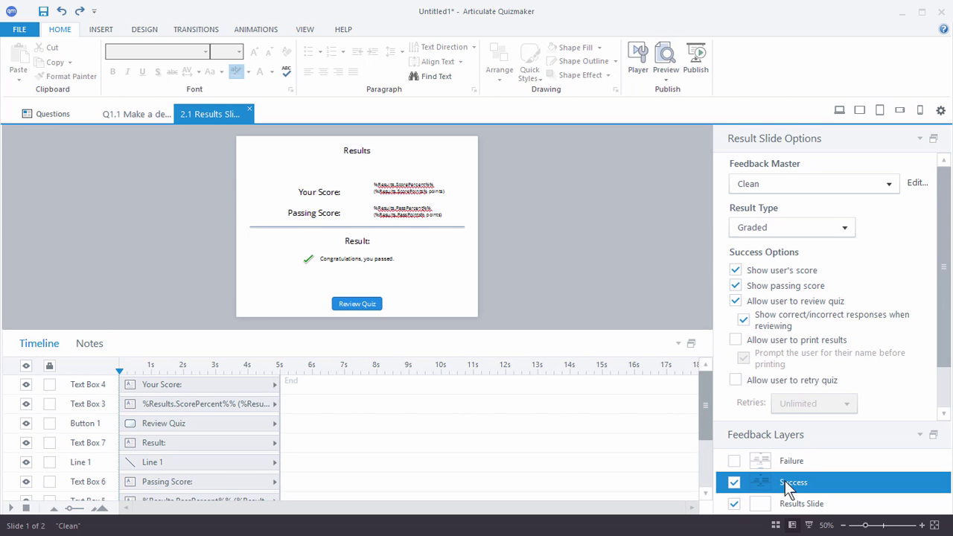
click(800, 461)
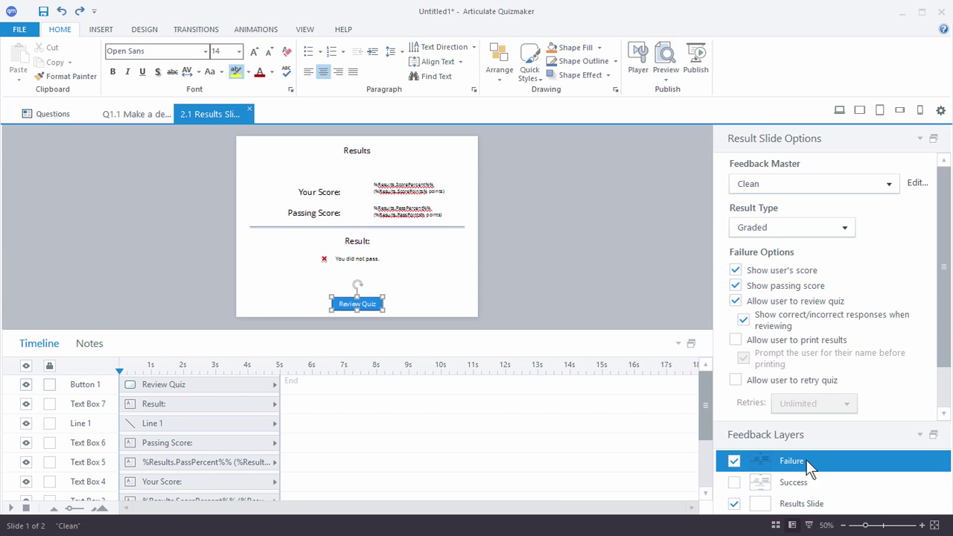
click(810, 483)
click(805, 462)
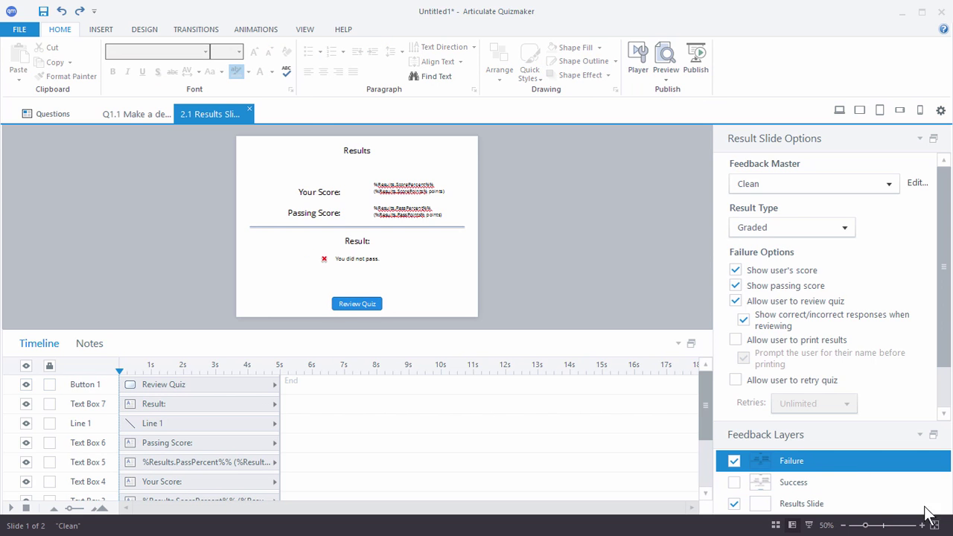
Insert the Amber character on the Results Slide base layer and check it on the Success and Failure layers.
click(828, 505)
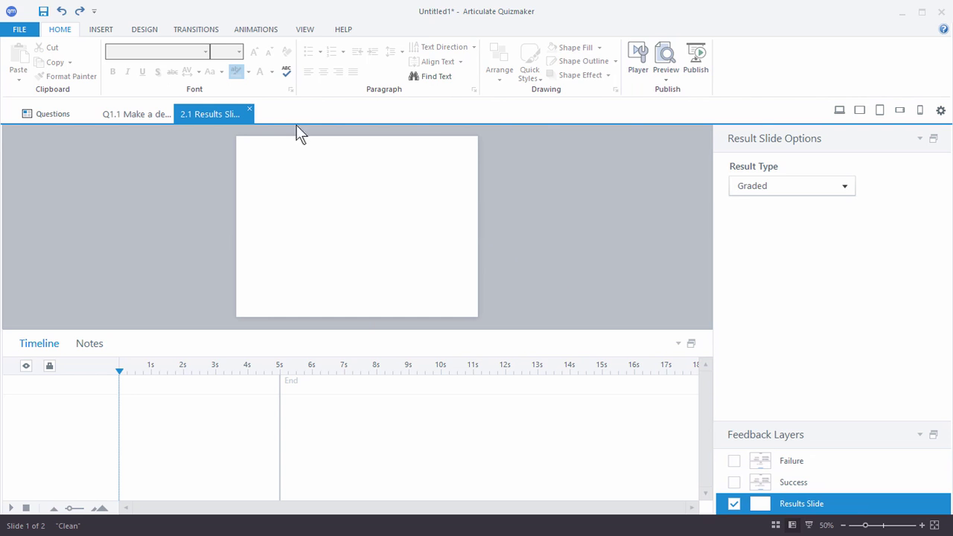
click(98, 29)
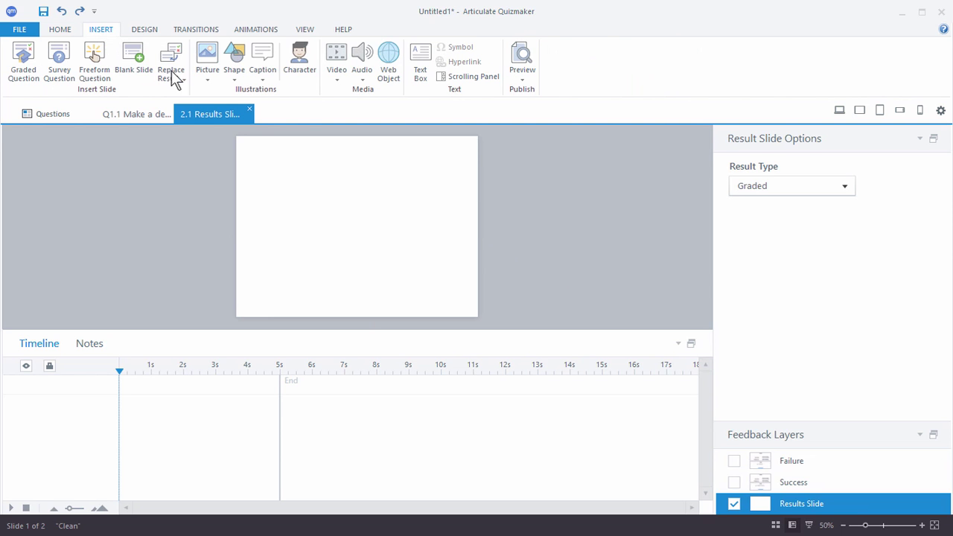
click(303, 59)
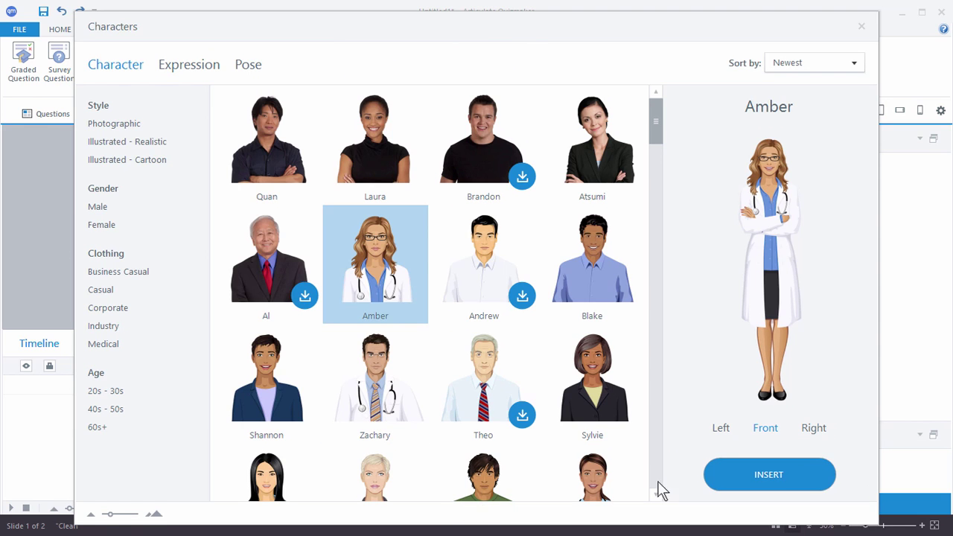
click(767, 474)
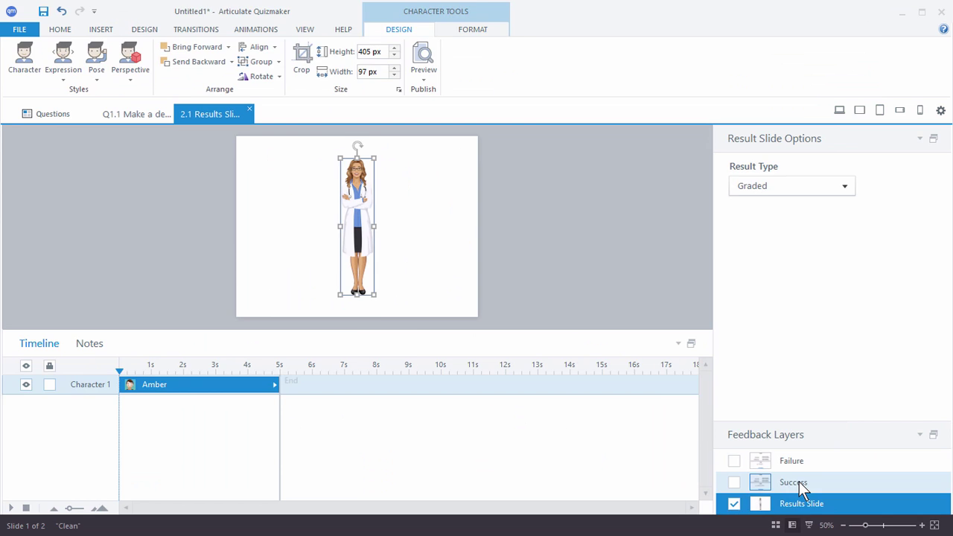
click(799, 482)
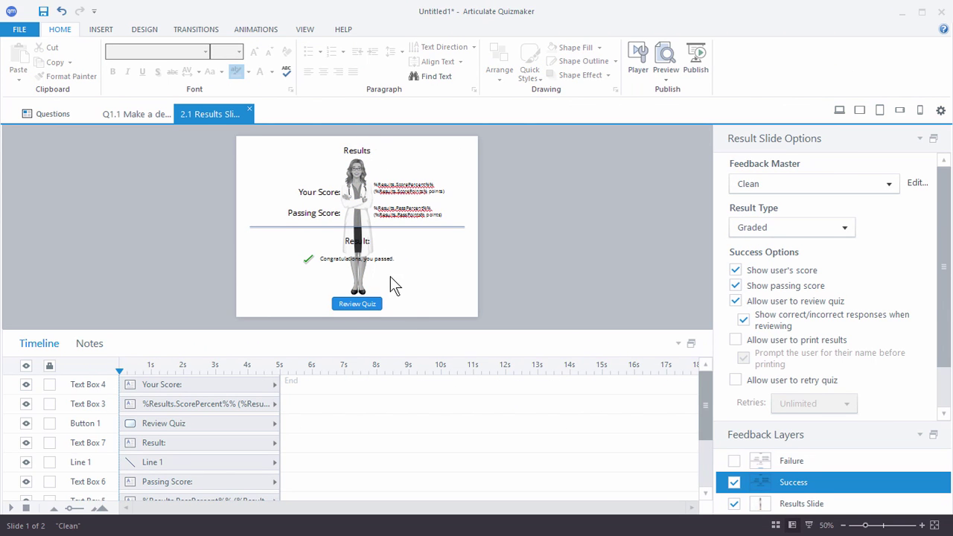
click(790, 459)
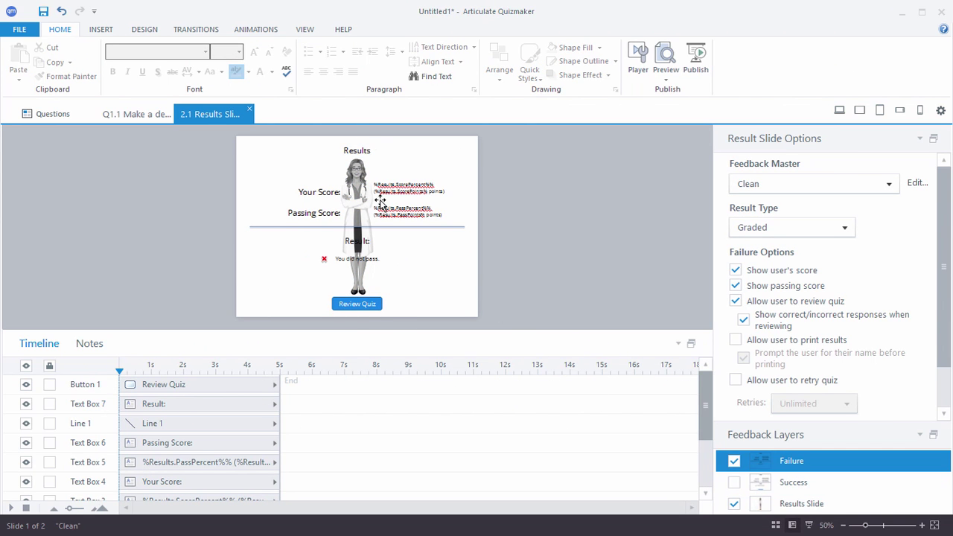
Delete the Amber character from the Results Slide base layer.
click(794, 505)
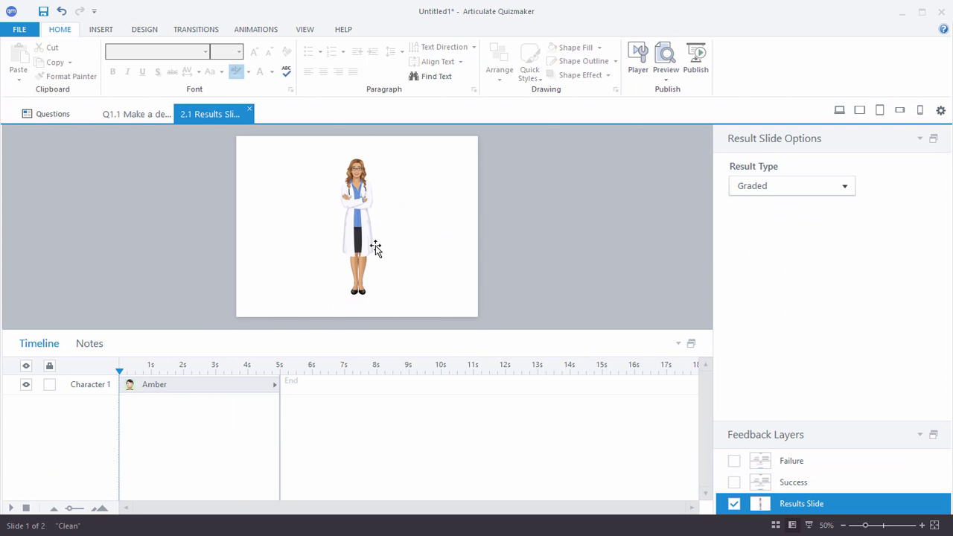
click(358, 235)
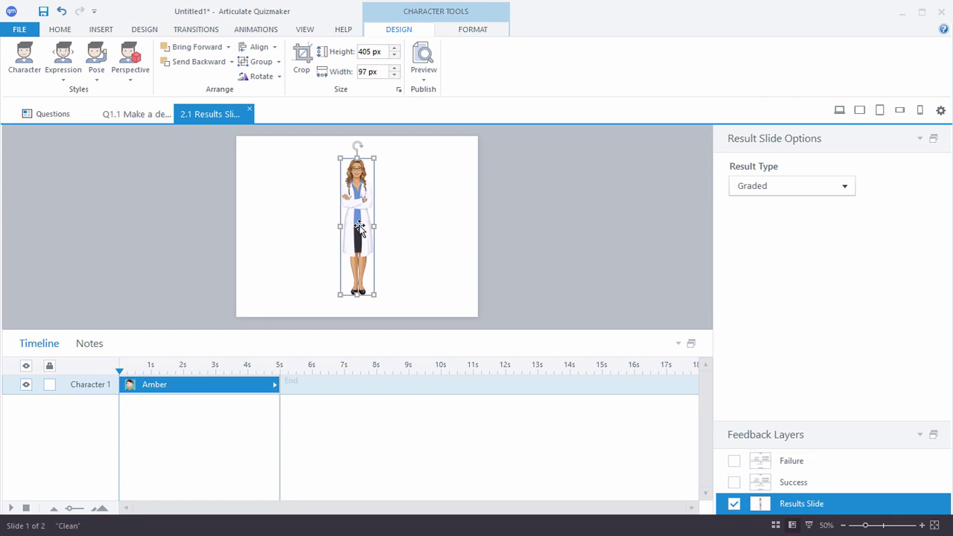
key(Delete)
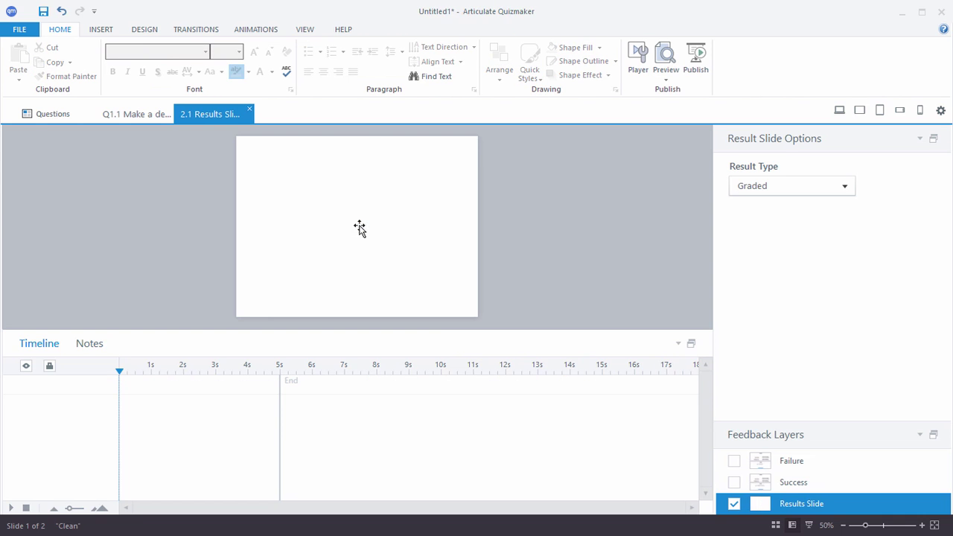
Insert the Amber character in the Thumbs up pose on the Success layer.
click(787, 483)
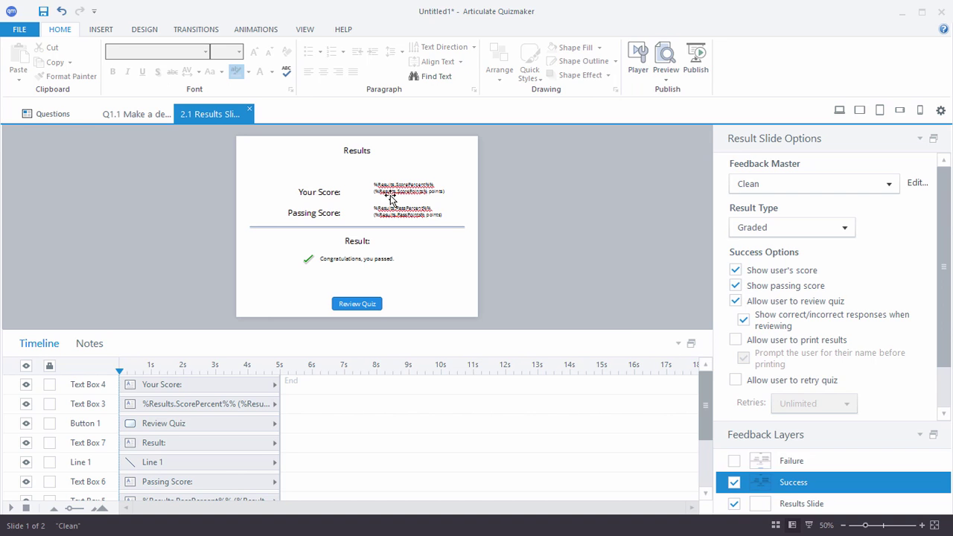
click(101, 30)
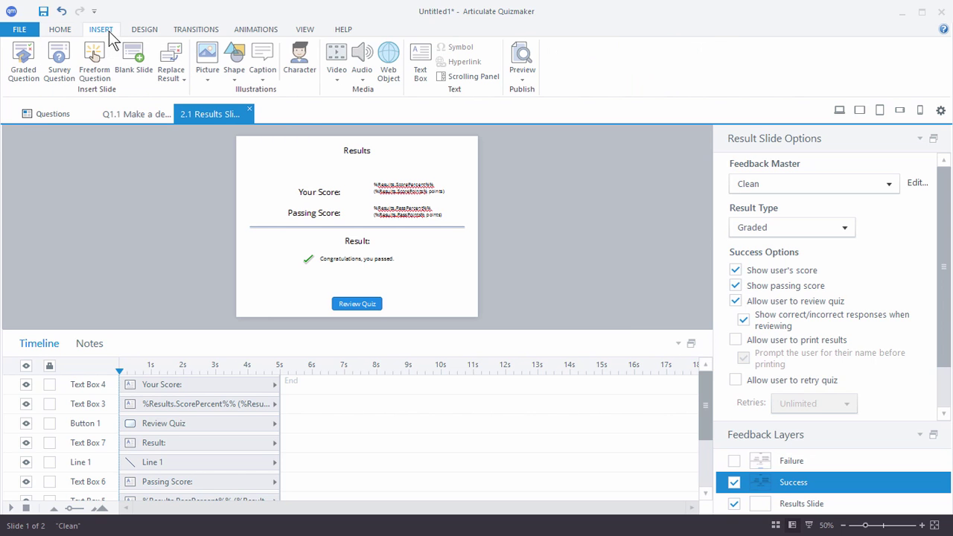
click(300, 66)
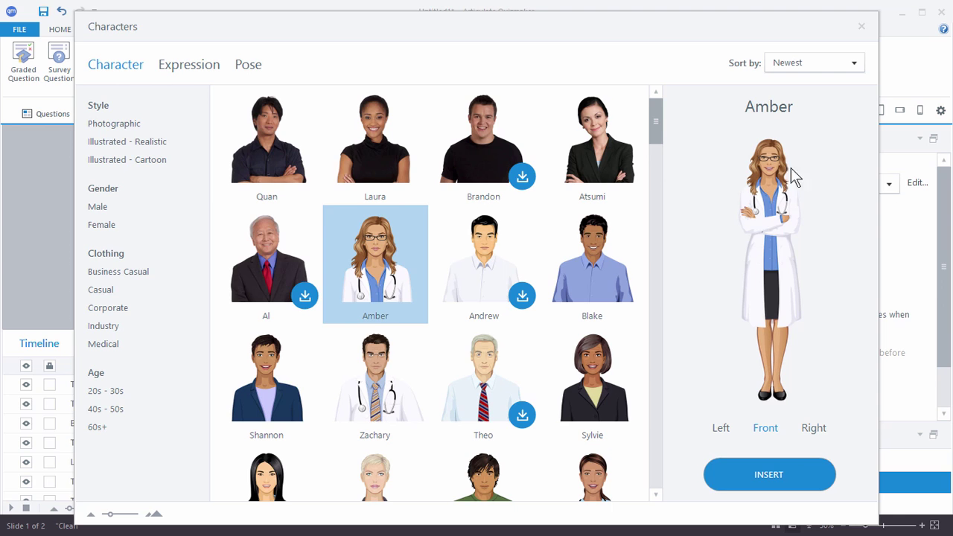
click(184, 67)
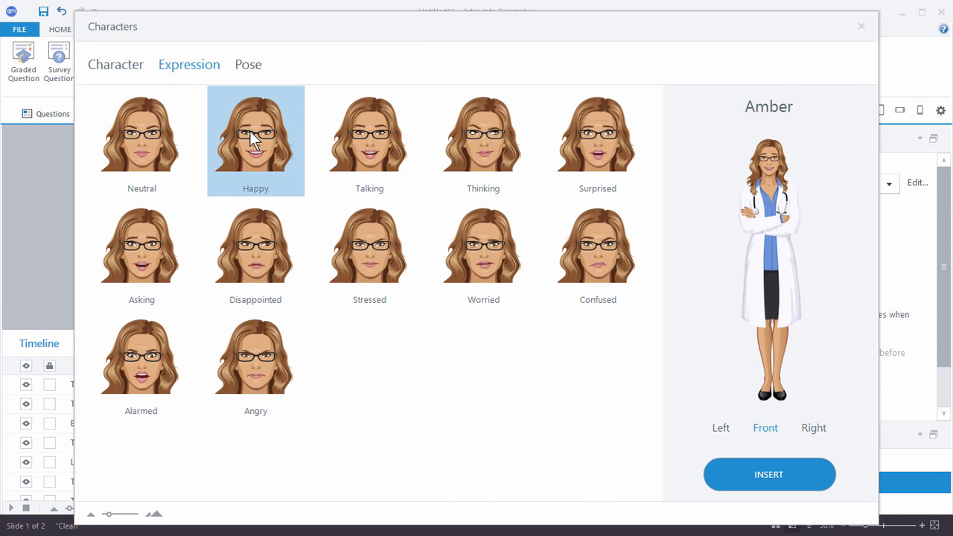
click(254, 67)
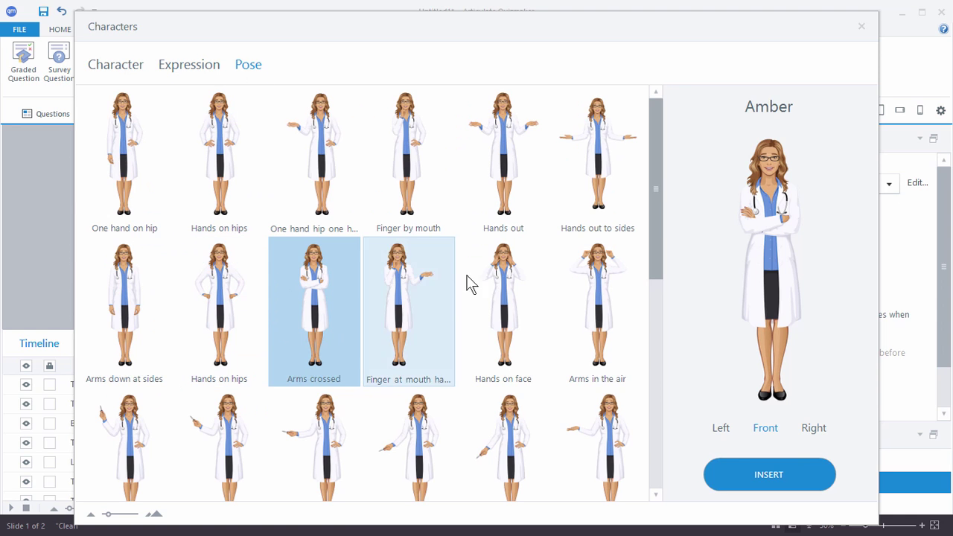
drag(655, 206, 651, 325)
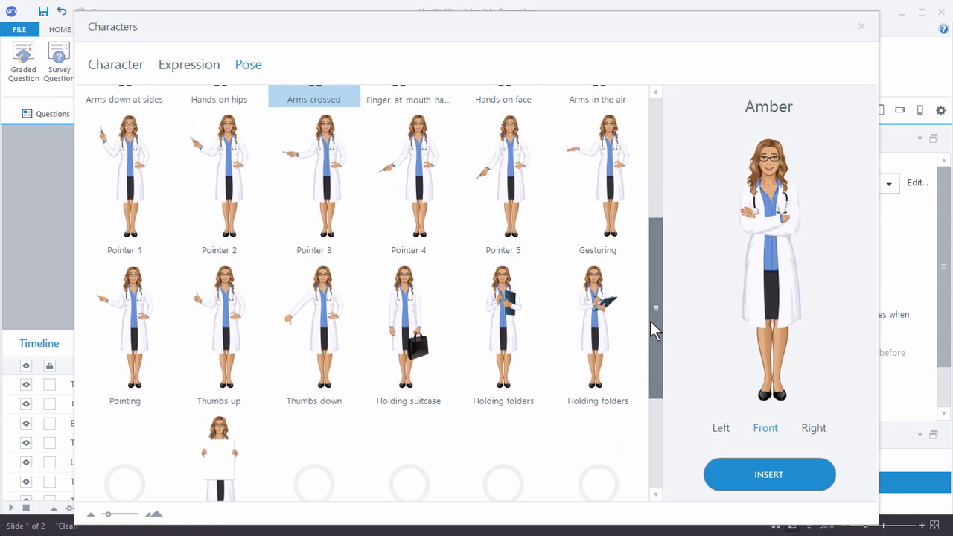
click(233, 350)
click(766, 473)
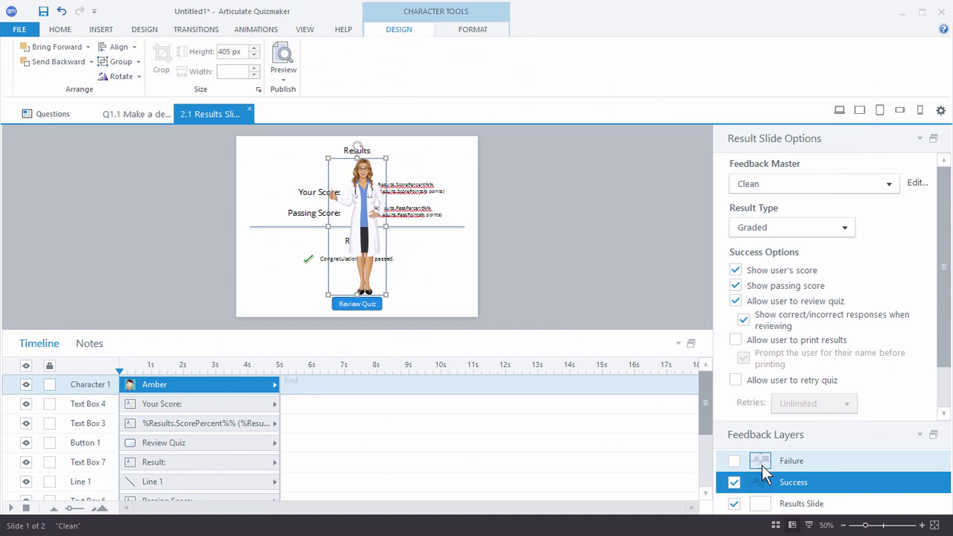
Crop the Amber character to her upper body, about 143 px tall, and place her in the slide's lower-right corner.
click(303, 66)
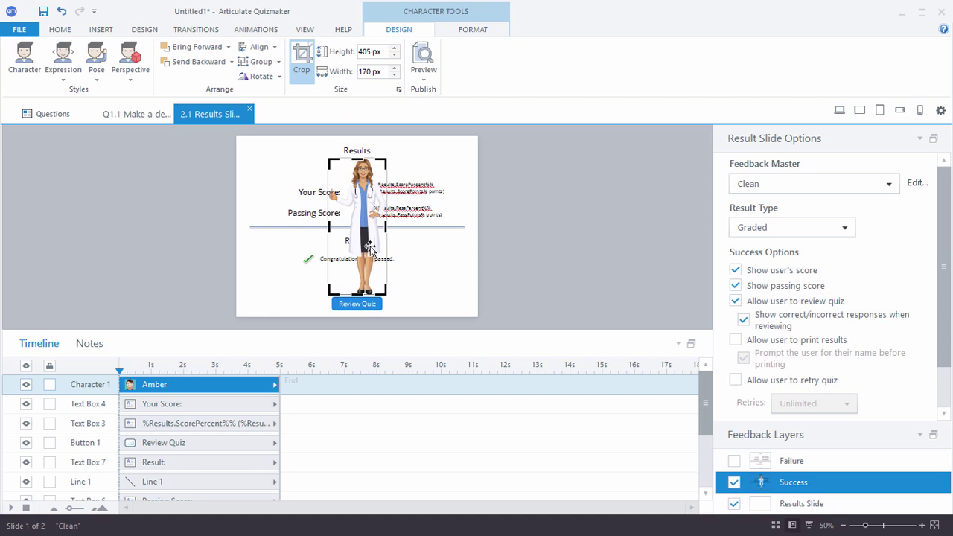
drag(362, 255, 450, 294)
click(541, 223)
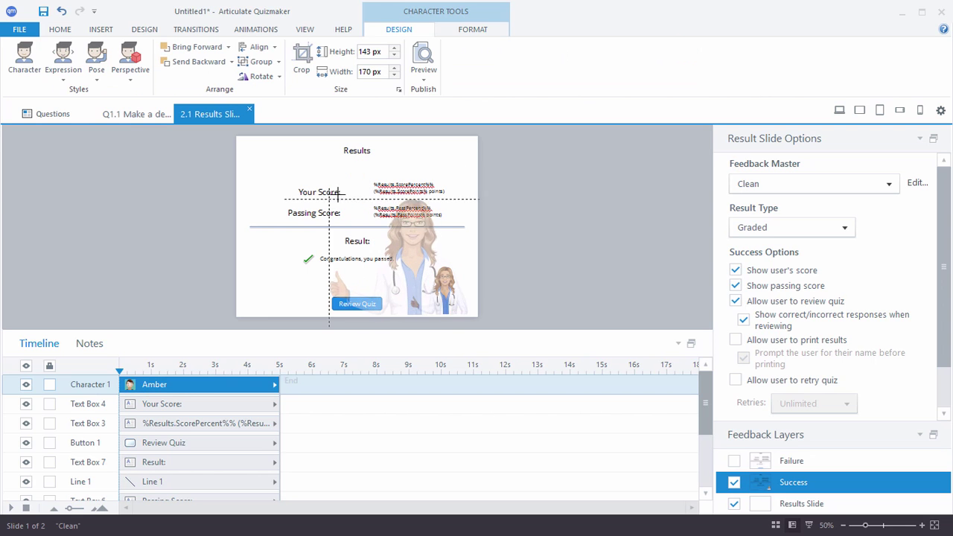
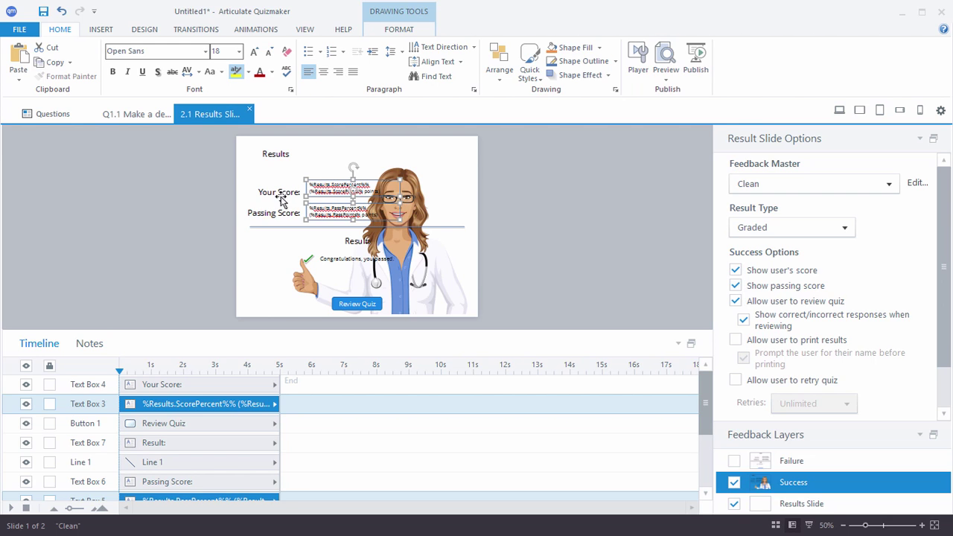
Delete the horizontal divider line below the passing score on the Success layer.
click(193, 236)
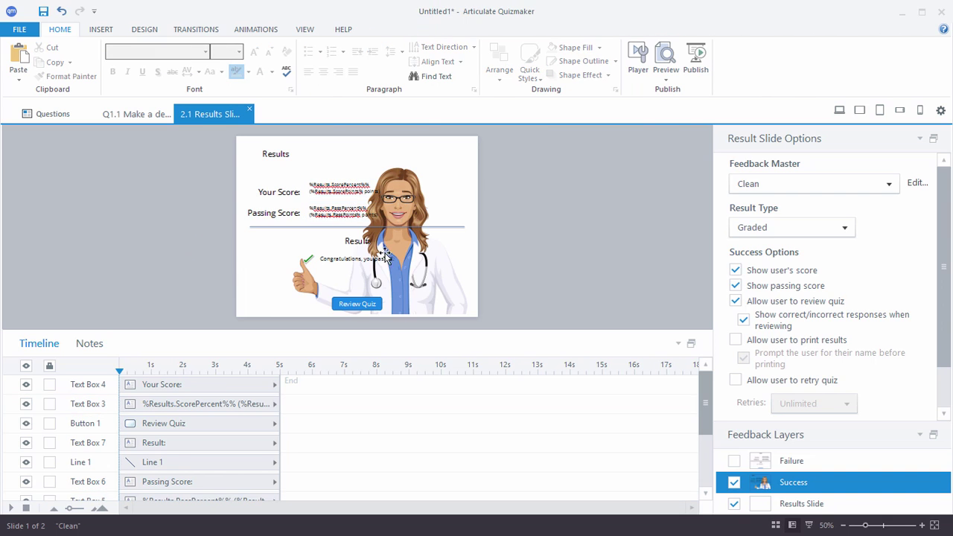
click(309, 228)
click(271, 227)
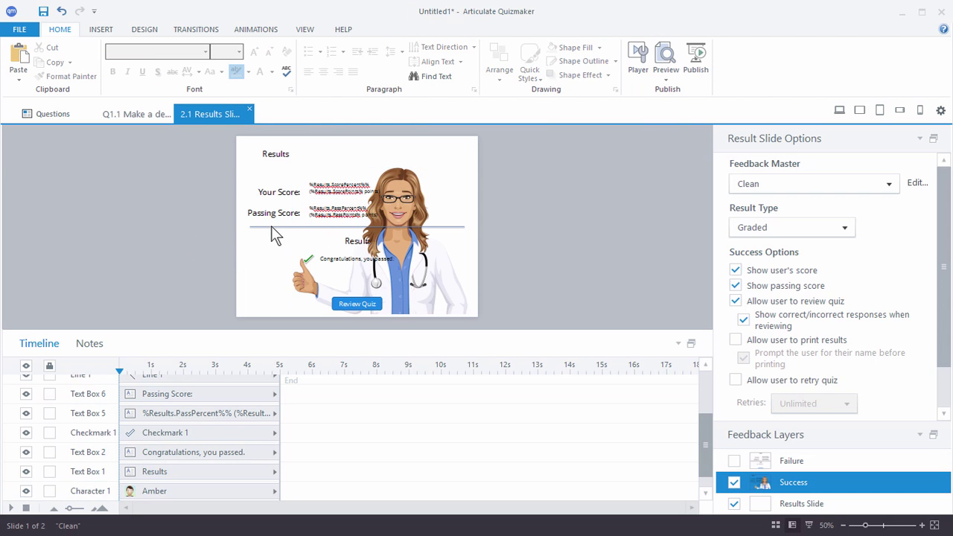
click(270, 227)
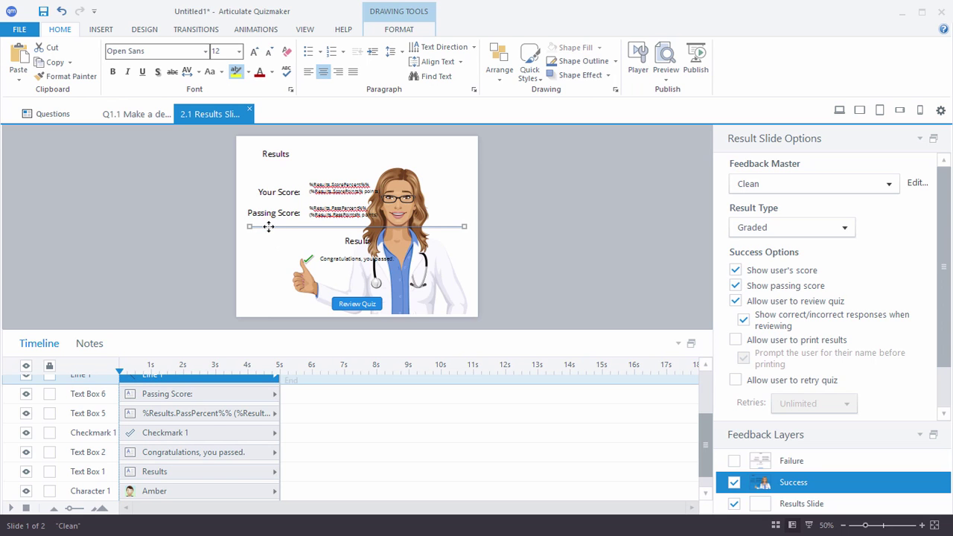
key(Escape)
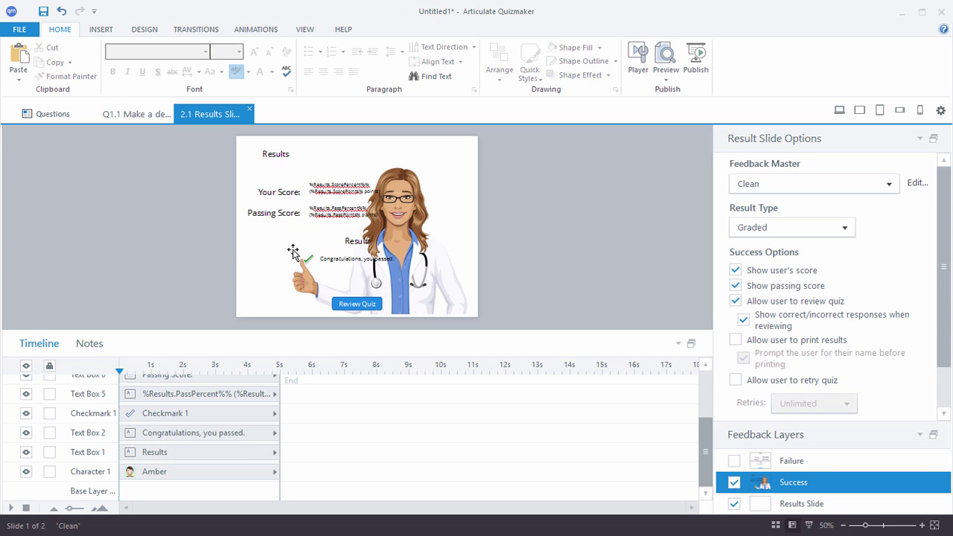
Shift the "Result:" label, green checkmark and congratulations message together to the left, clear of the character.
drag(225, 233, 442, 289)
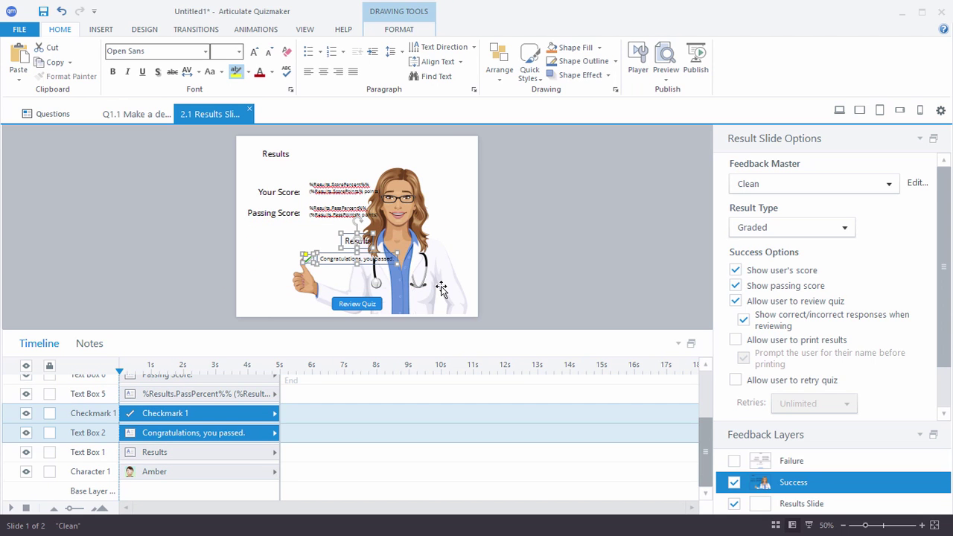
key(Left)
key(Left)
key(Left)
key(Left)
key(Left)
key(Left)
key(Left)
key(Left)
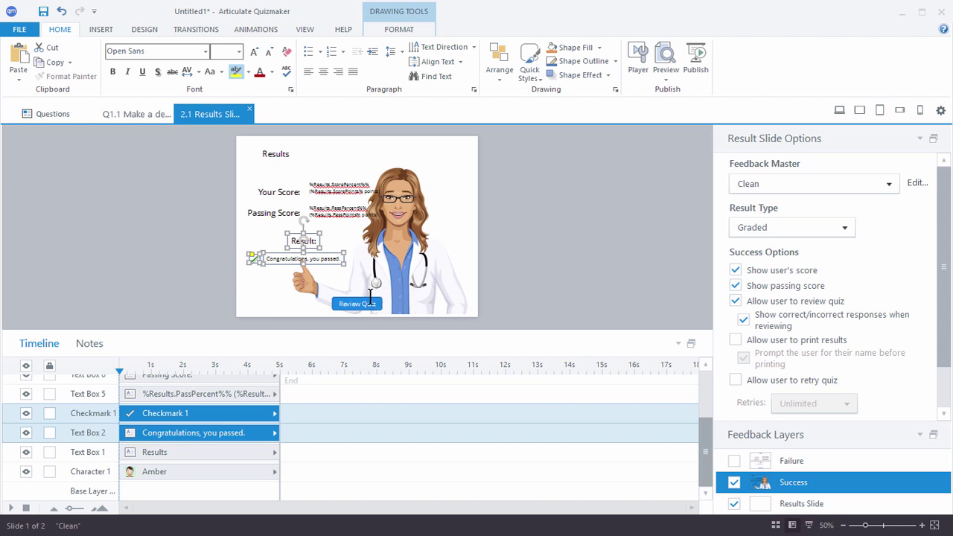
Lock the Amber character in the Success layer's timeline to protect her from accidental movement.
drag(370, 296, 285, 297)
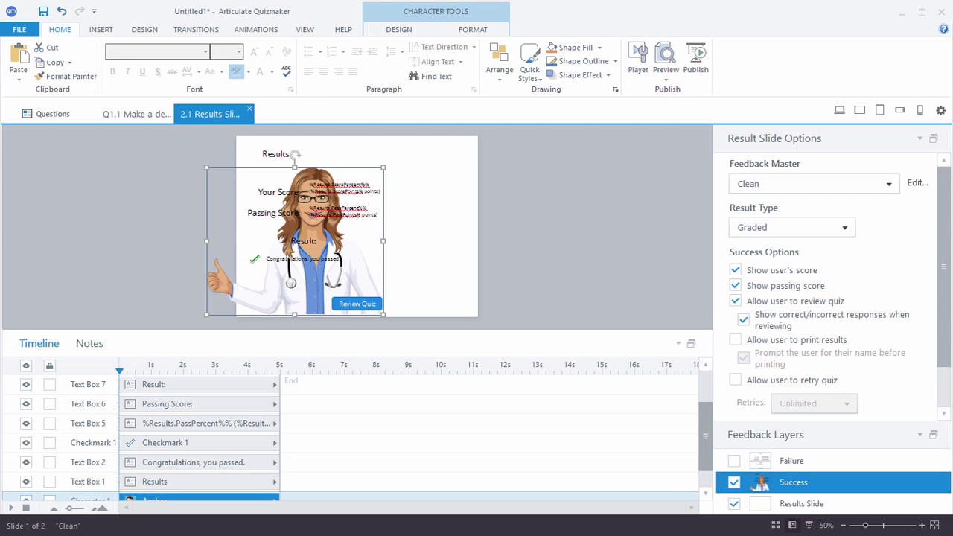
click(62, 11)
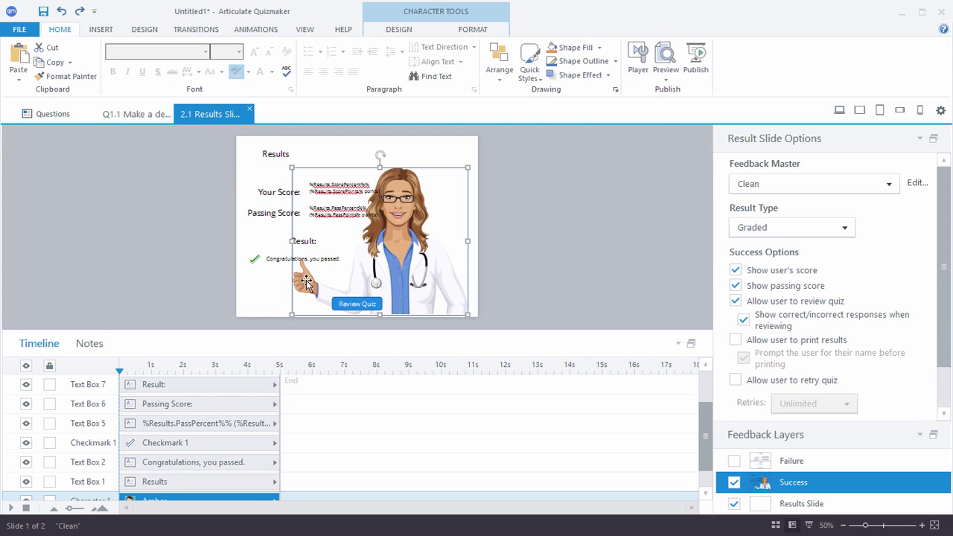
drag(228, 331, 227, 285)
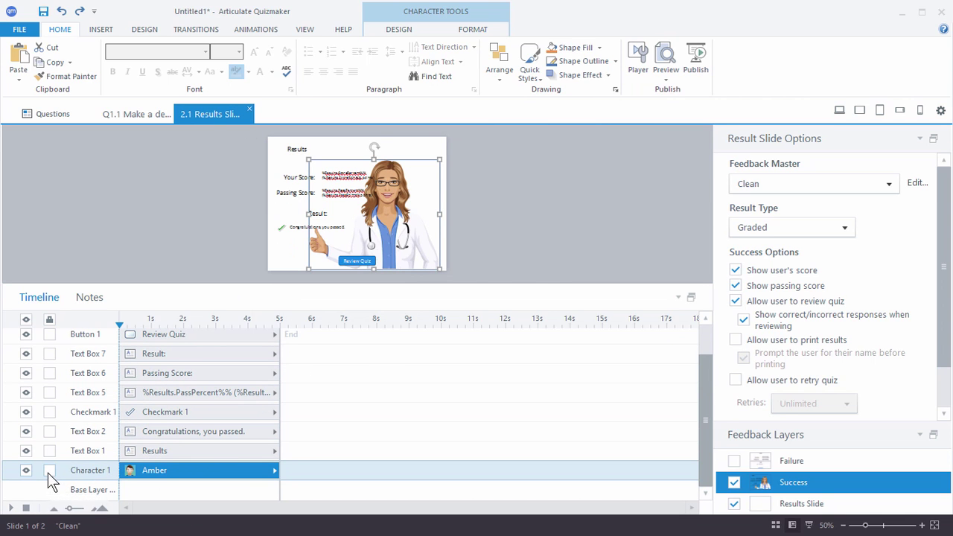
click(50, 470)
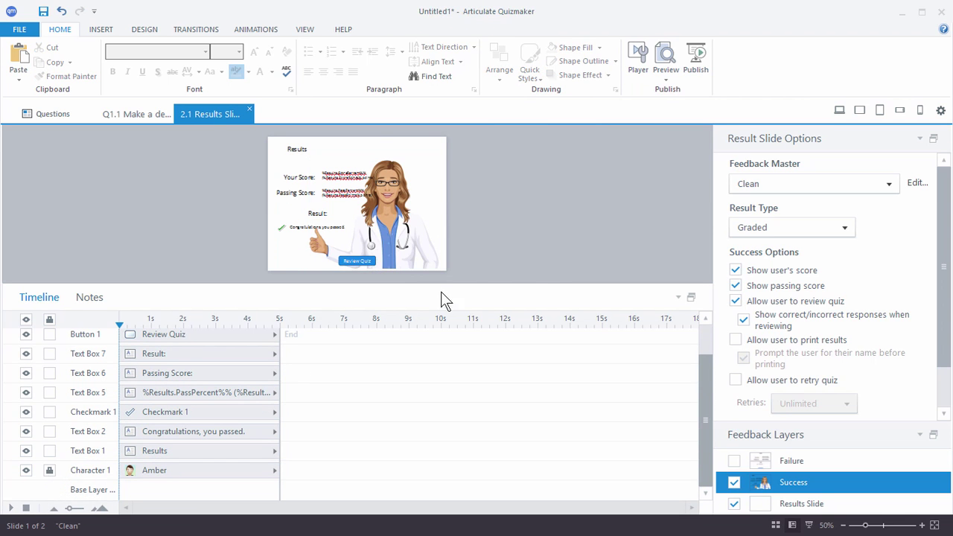
Move the Review Quiz button to the slide's lower-left corner, beneath the congratulations message and clear of the character's hand.
click(369, 257)
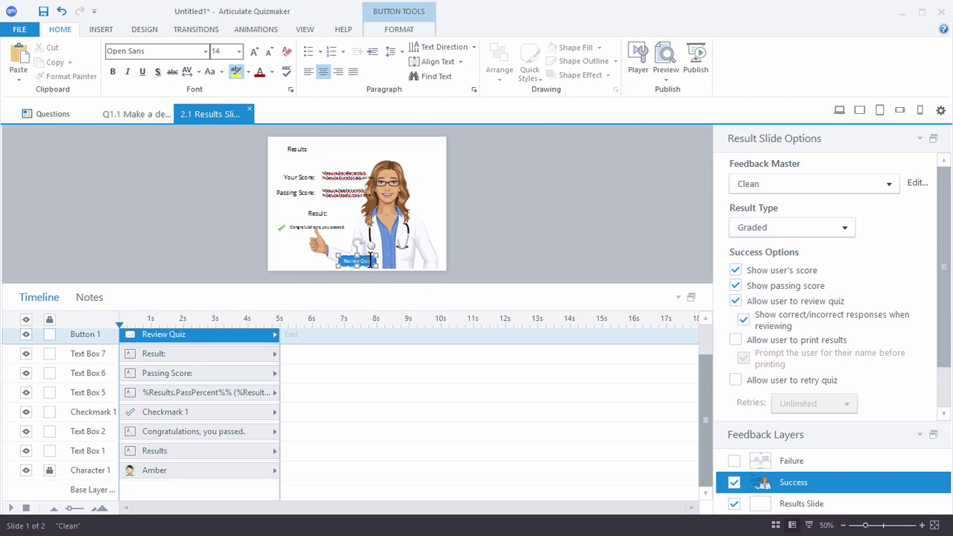
drag(369, 256, 315, 257)
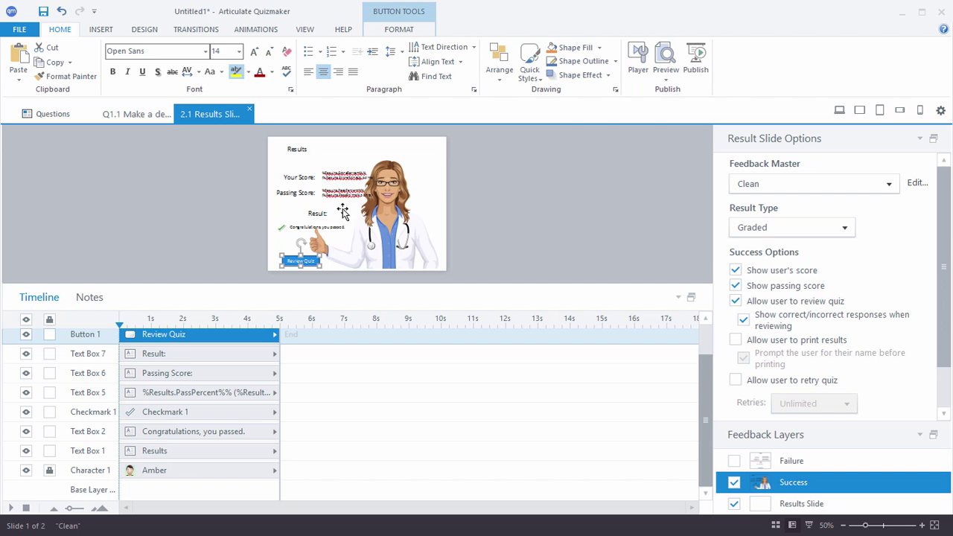
click(562, 218)
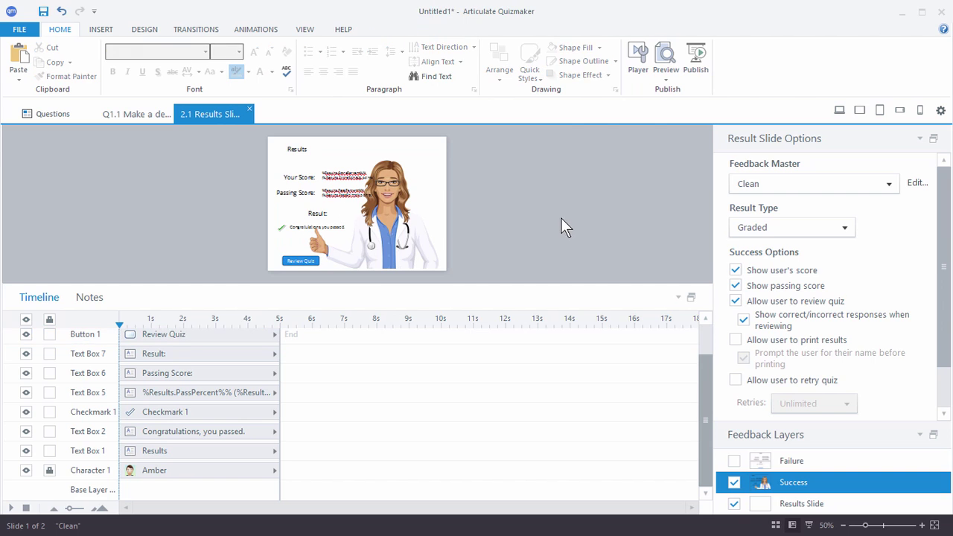
Unlock the Amber character and shift her slightly to the right until her sleeve extends past the slide's right edge.
click(49, 469)
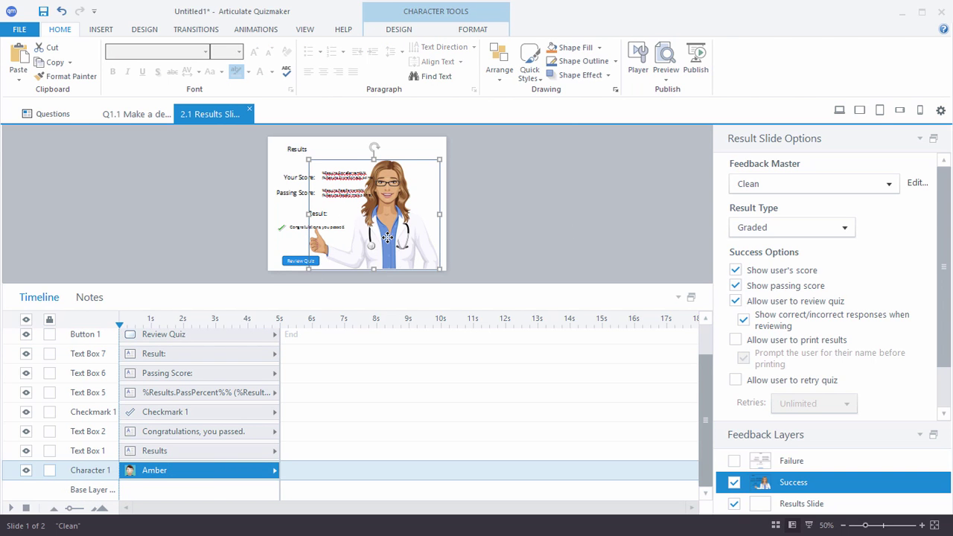
key(Right)
key(Right)
key(Right)
key(Right)
key(Right)
key(Right)
key(Right)
key(Right)
key(Right)
key(Right)
key(Right)
key(Right)
key(Right)
key(Right)
key(Right)
key(Right)
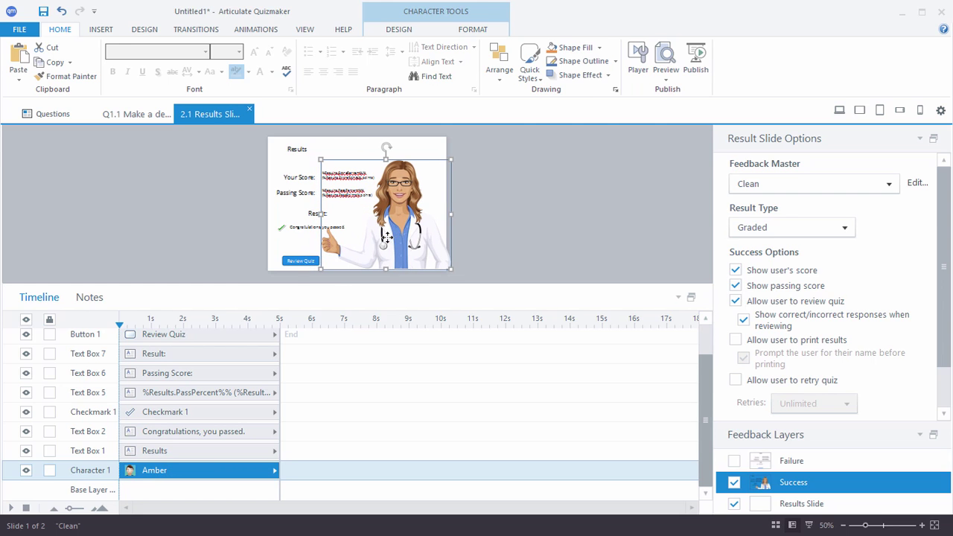
click(540, 247)
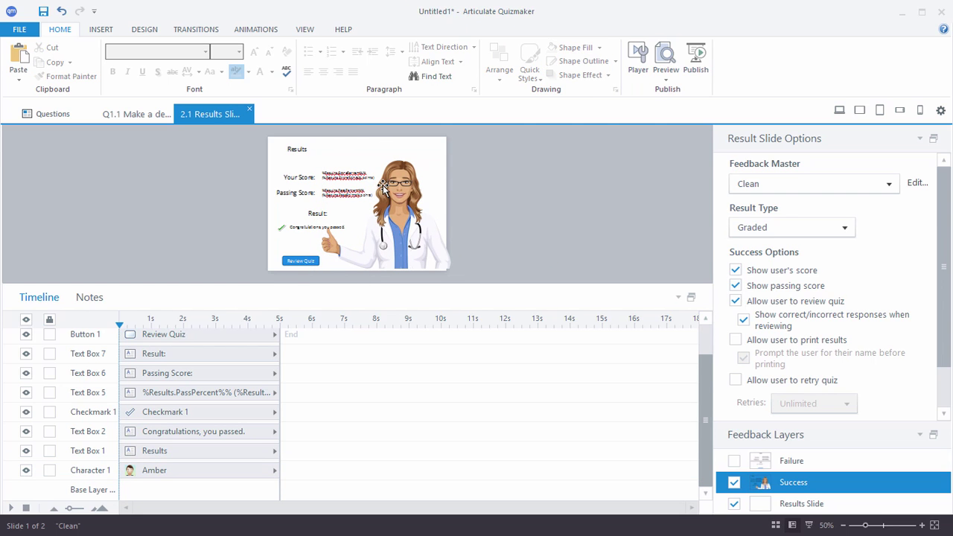
Copy the Amber character from the Success layer onto the Failure layer.
click(407, 243)
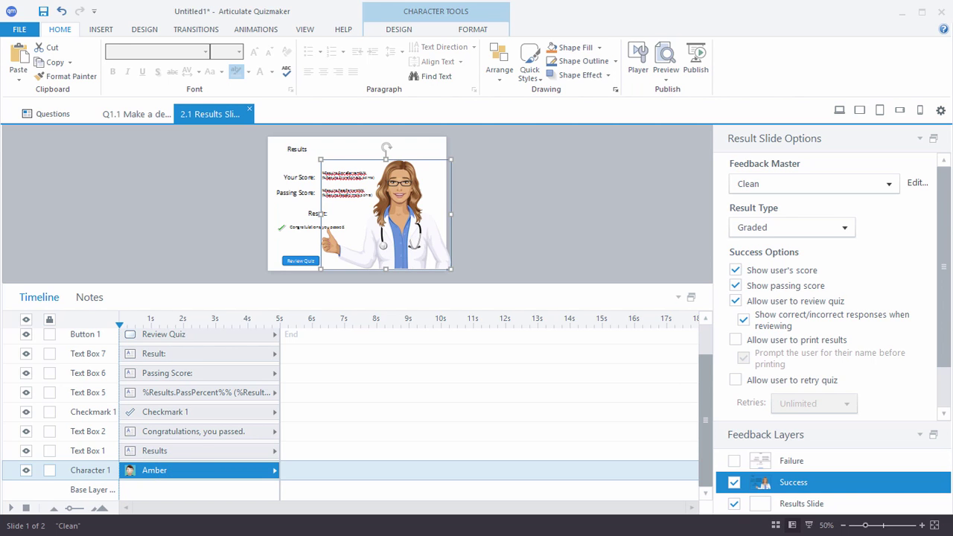
click(825, 461)
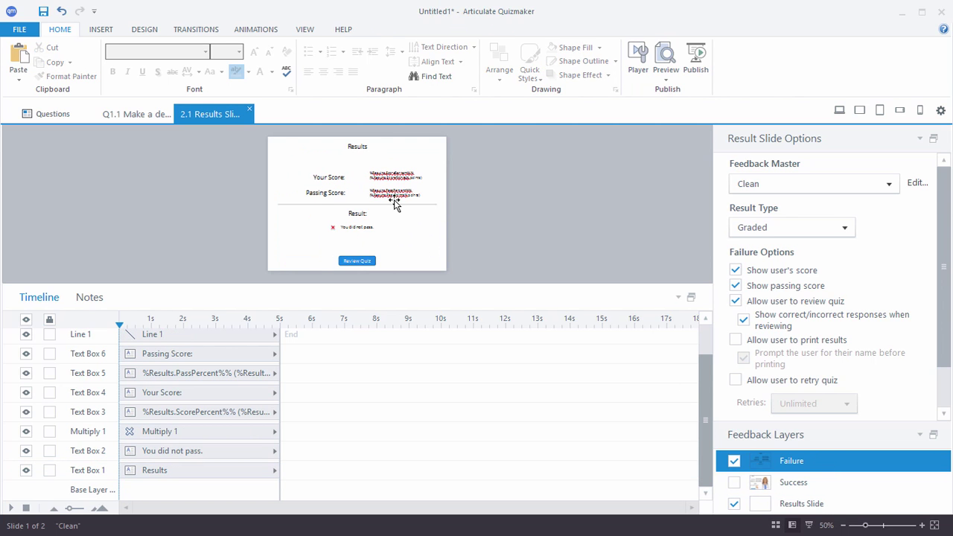
key(ctrl+v)
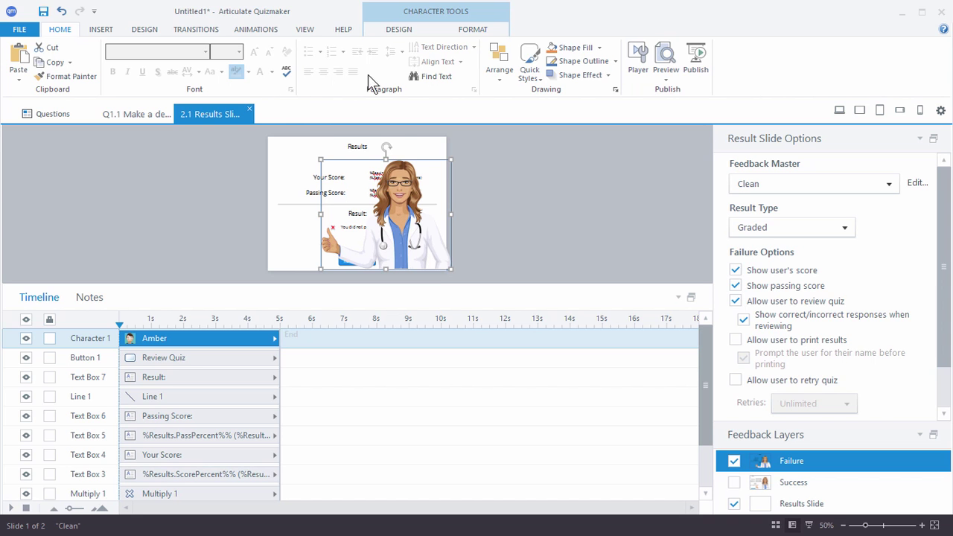
Give the Amber character on the Failure layer the Alarmed expression and the Gesturing pose.
click(387, 29)
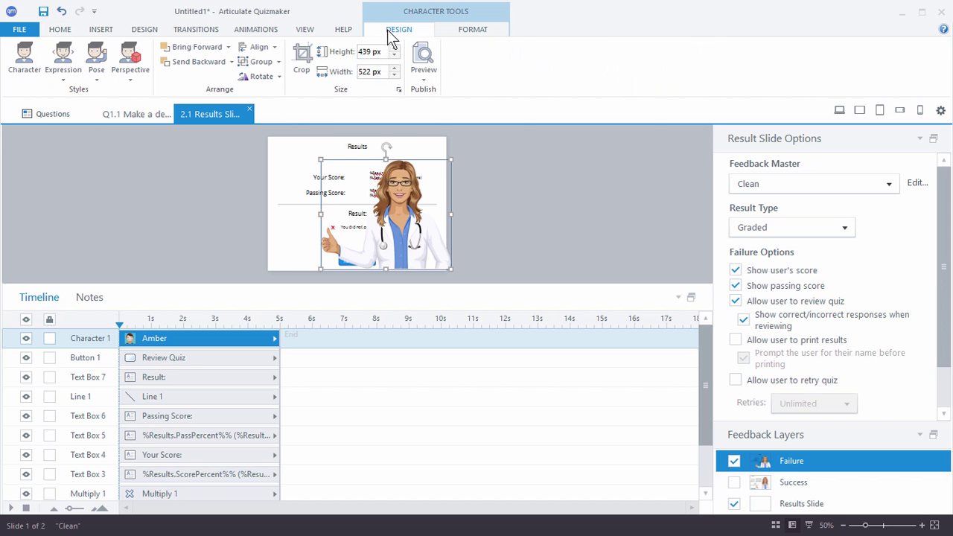
click(67, 80)
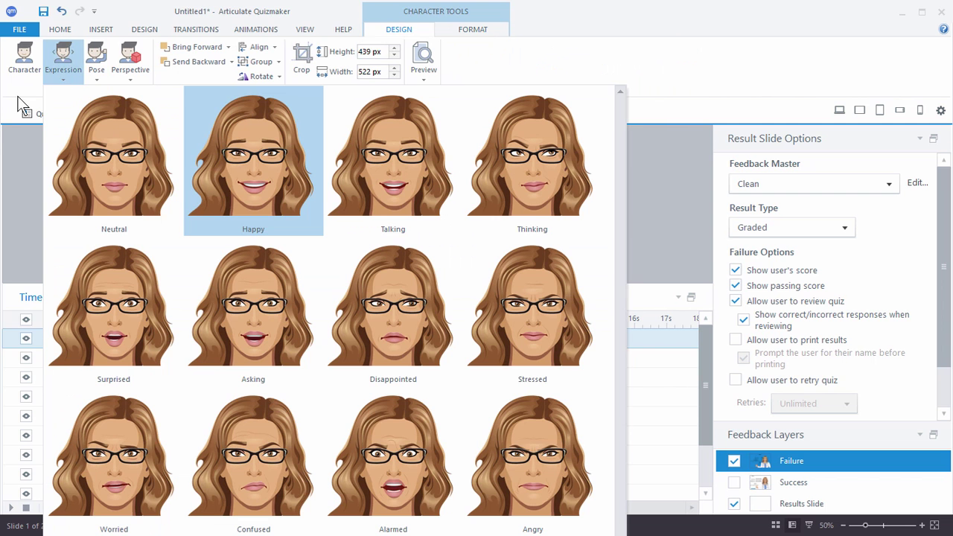
click(399, 468)
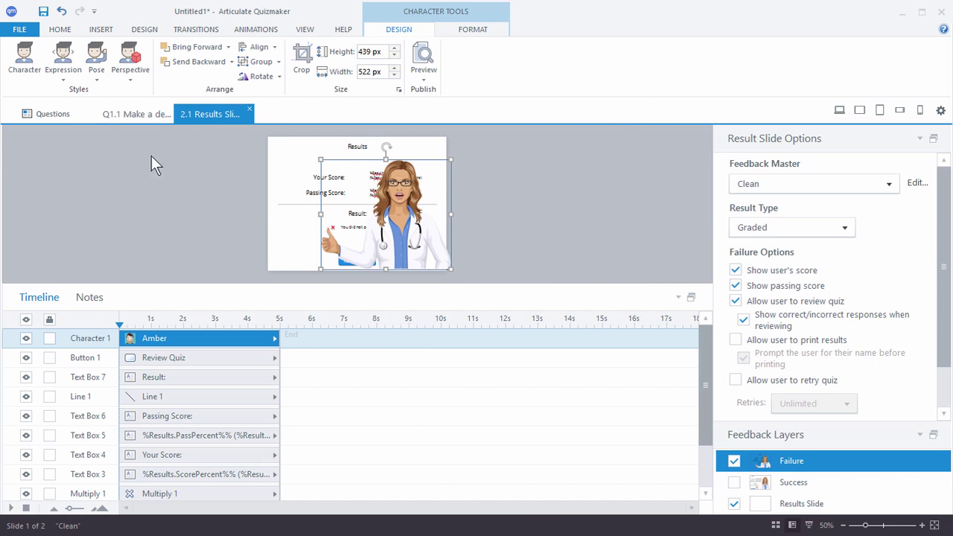
click(95, 80)
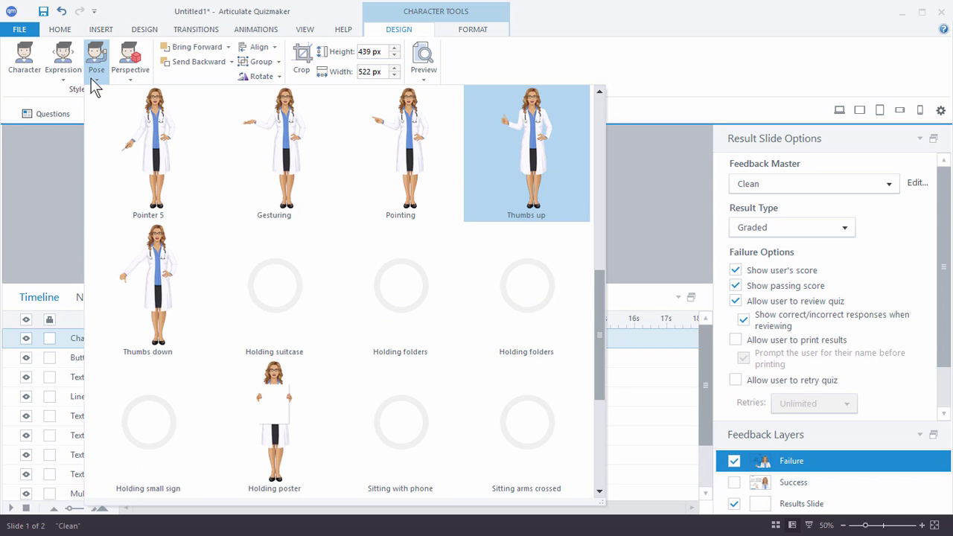
click(283, 143)
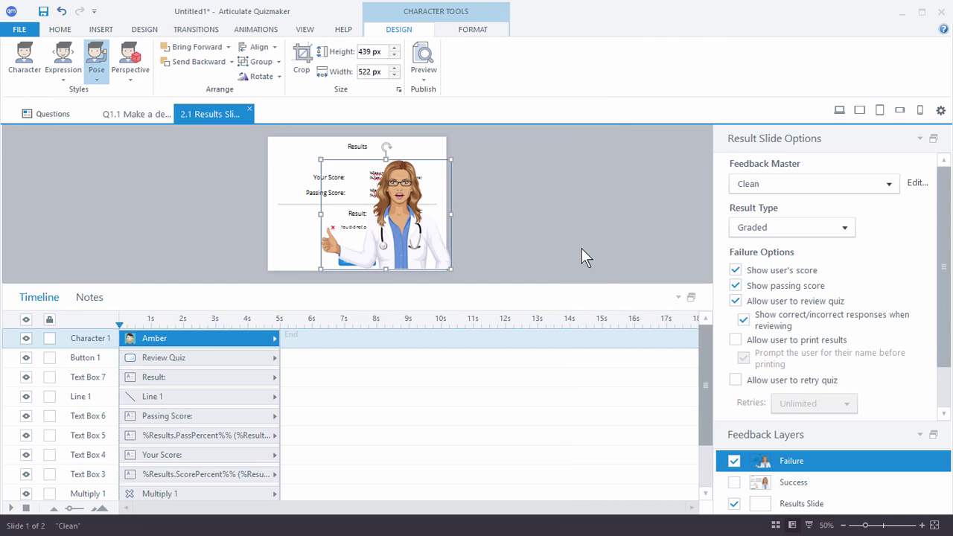
click(543, 204)
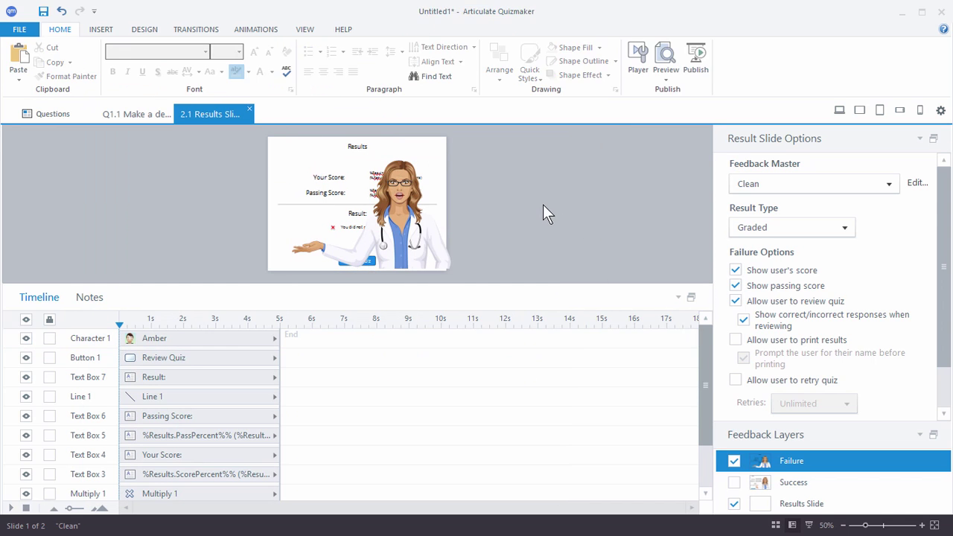
Send the Amber character on the Failure layer to the back, behind the text and the Review Quiz button.
right_click(406, 227)
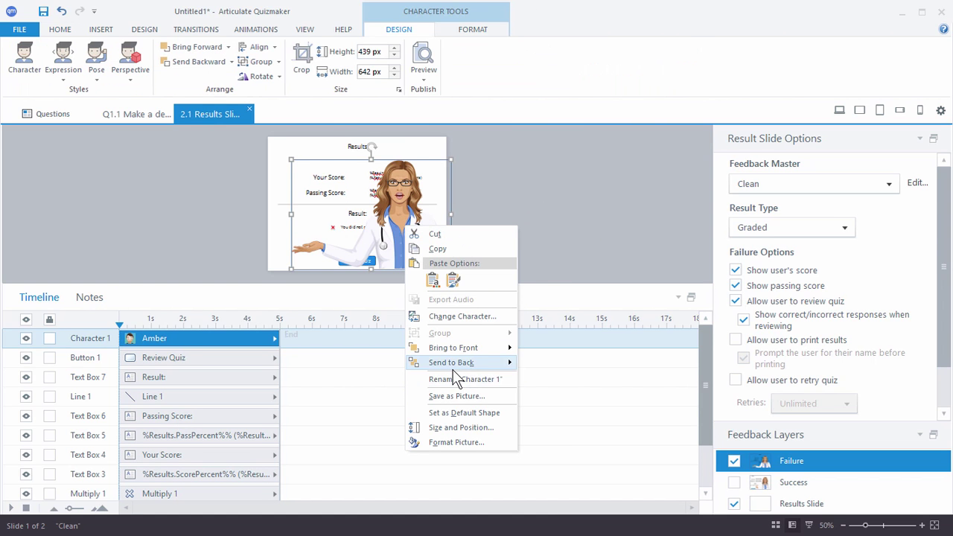
mouse_move(454, 365)
click(581, 364)
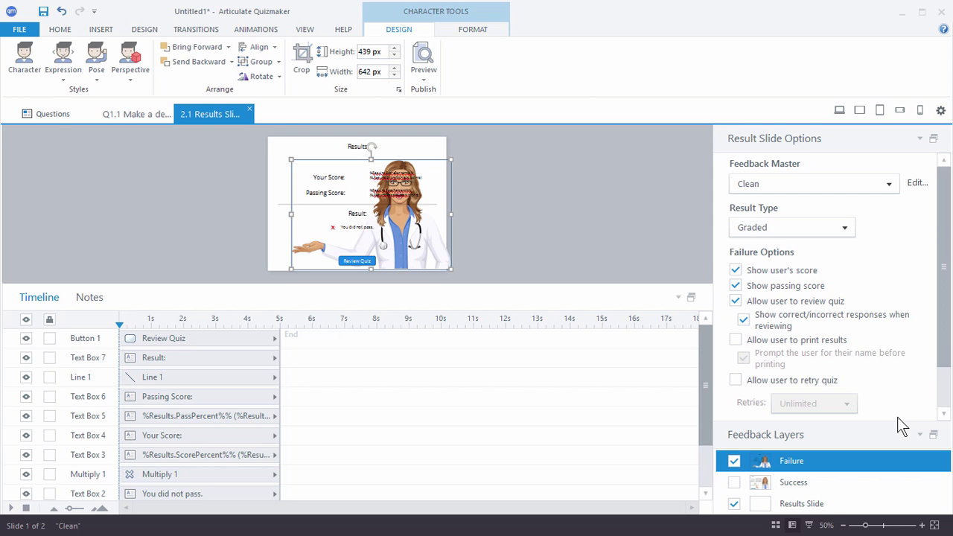
Replace the quiz's result slide with the Focus template result slide.
click(74, 113)
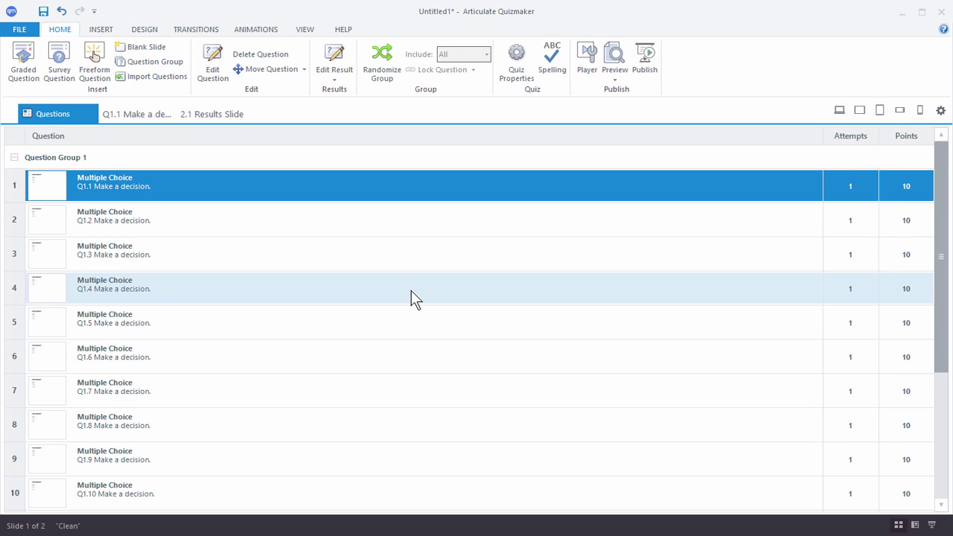
click(335, 78)
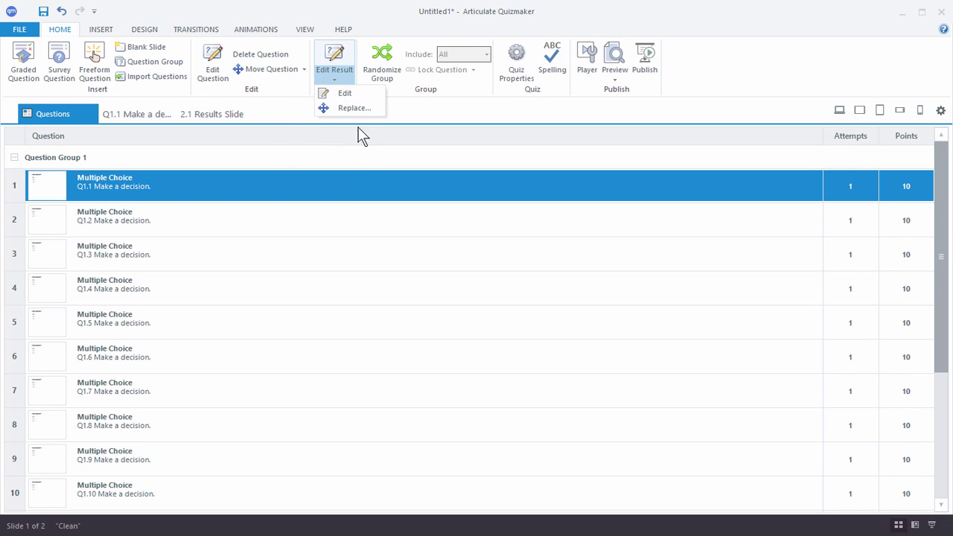
click(350, 110)
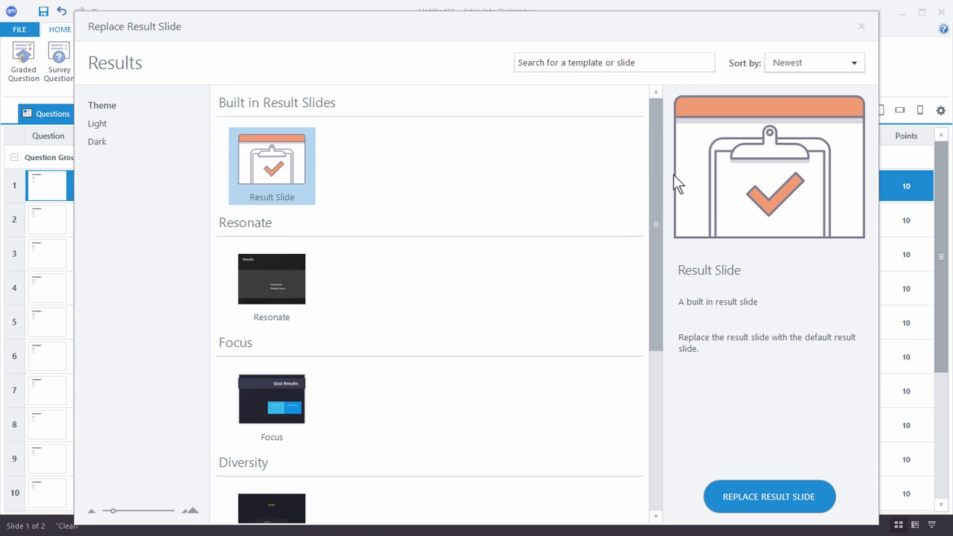
drag(655, 151, 656, 267)
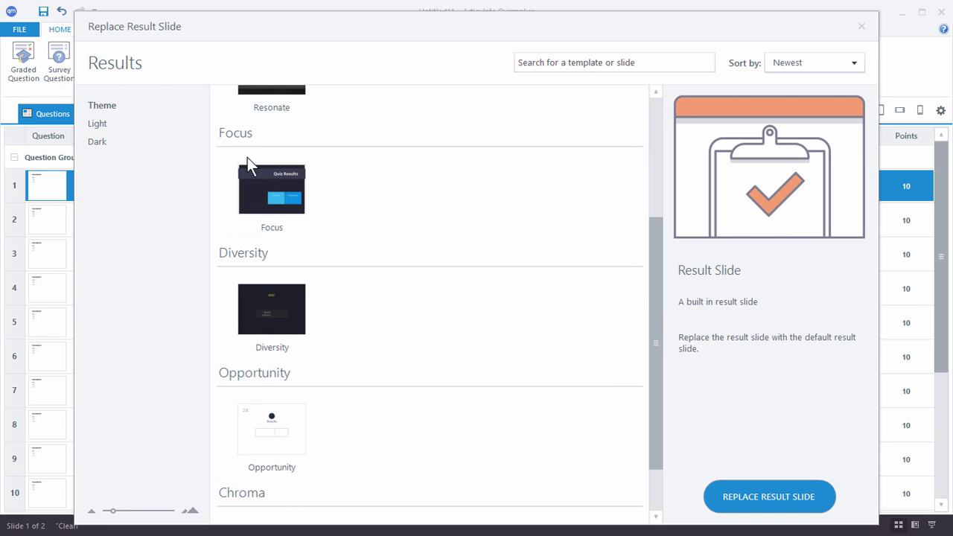
click(280, 192)
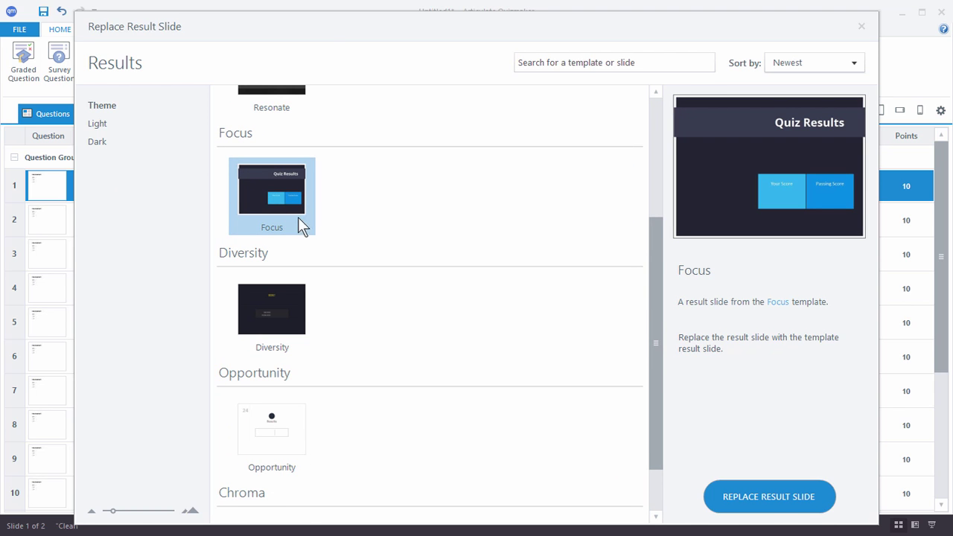
click(765, 499)
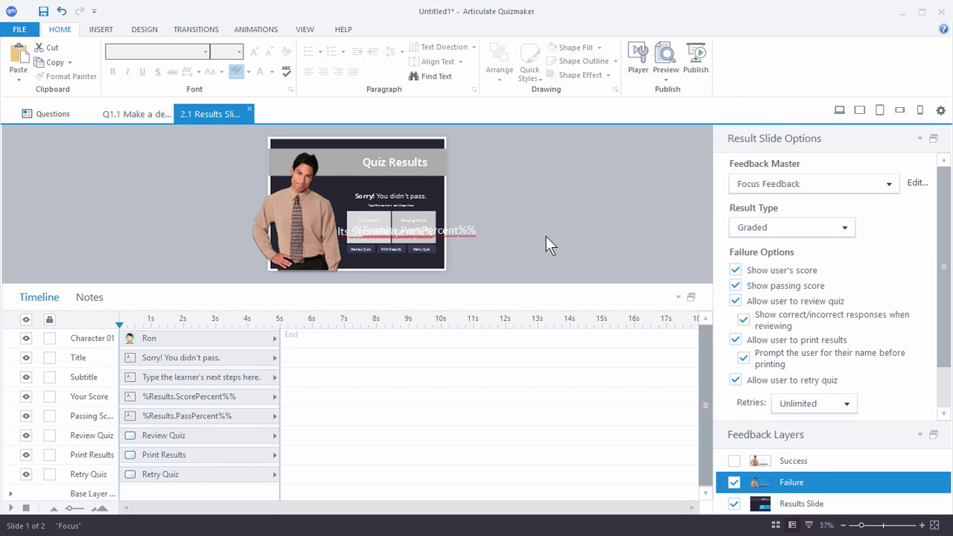
Preview the new Focus result slide, then return to editing it.
click(666, 79)
click(680, 94)
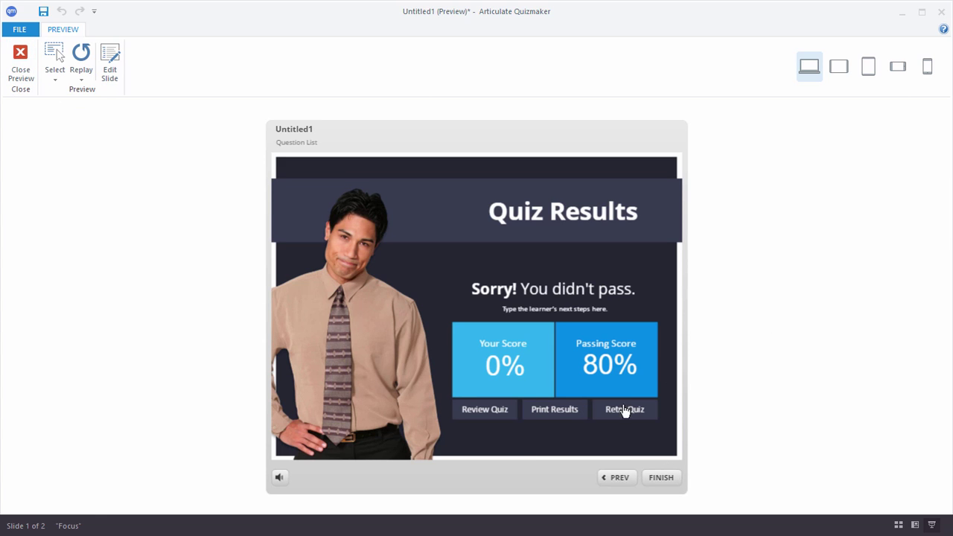
click(21, 61)
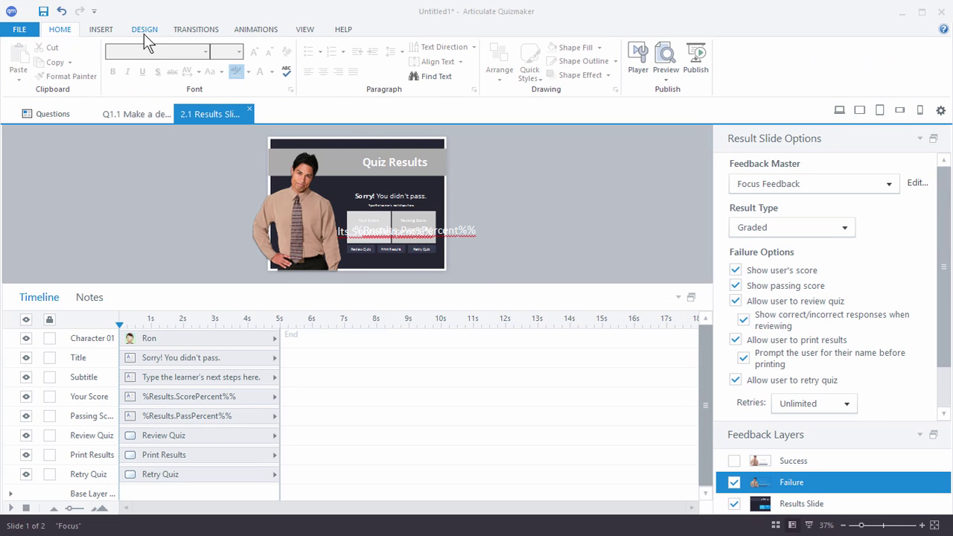
Browse theme color sets such as Equity on the base Results Slide layer without applying one.
click(145, 30)
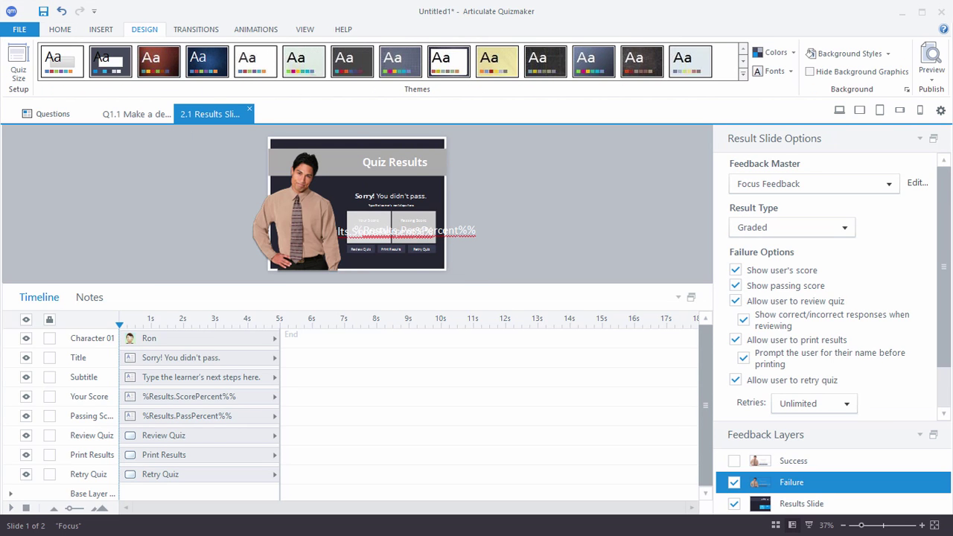
click(842, 505)
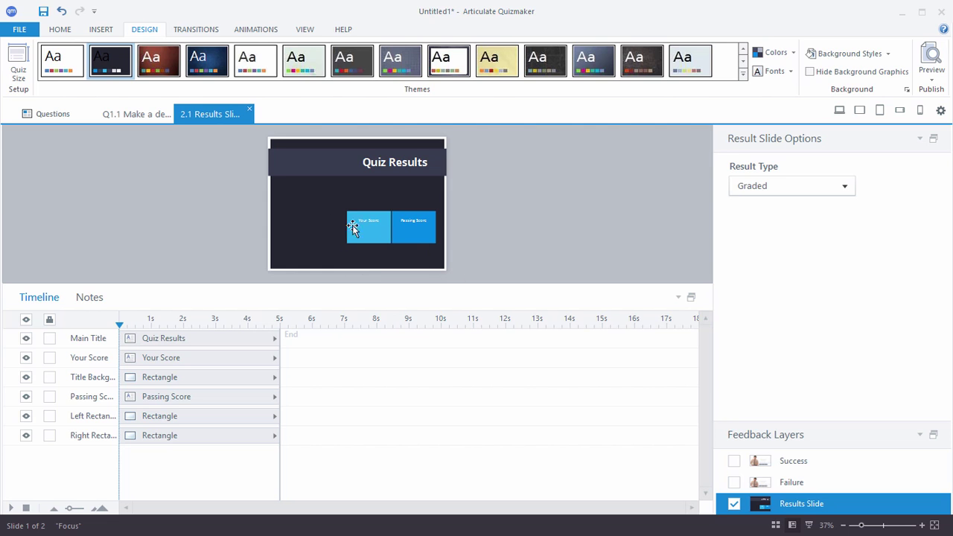
click(795, 55)
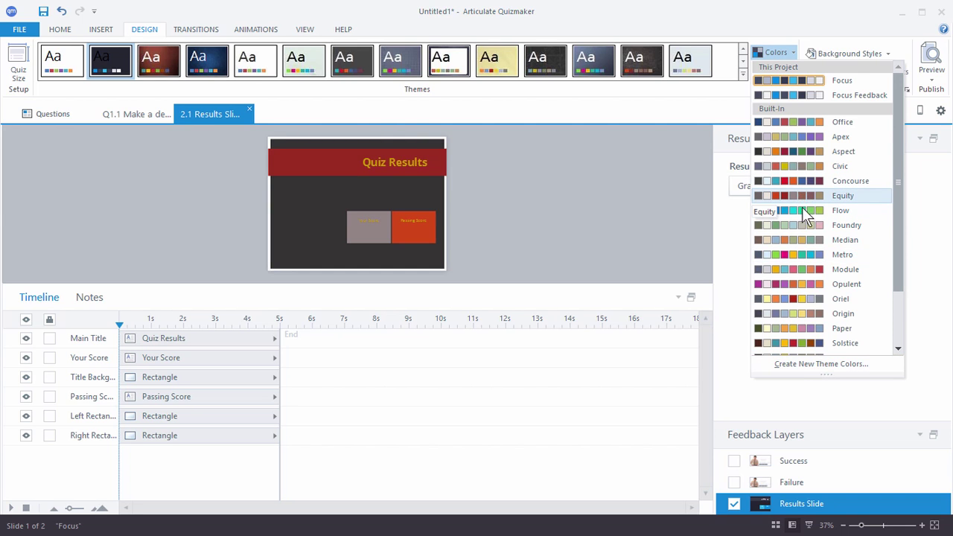
click(613, 237)
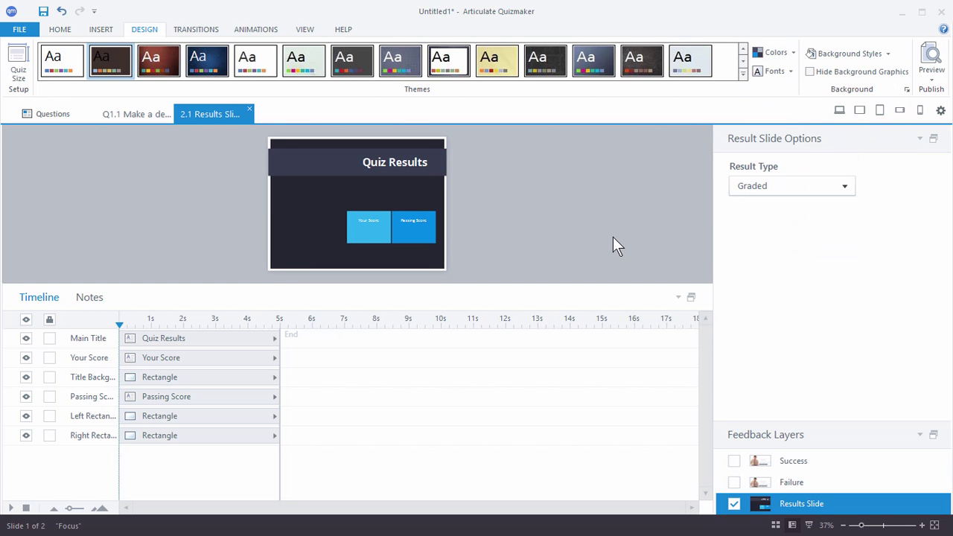